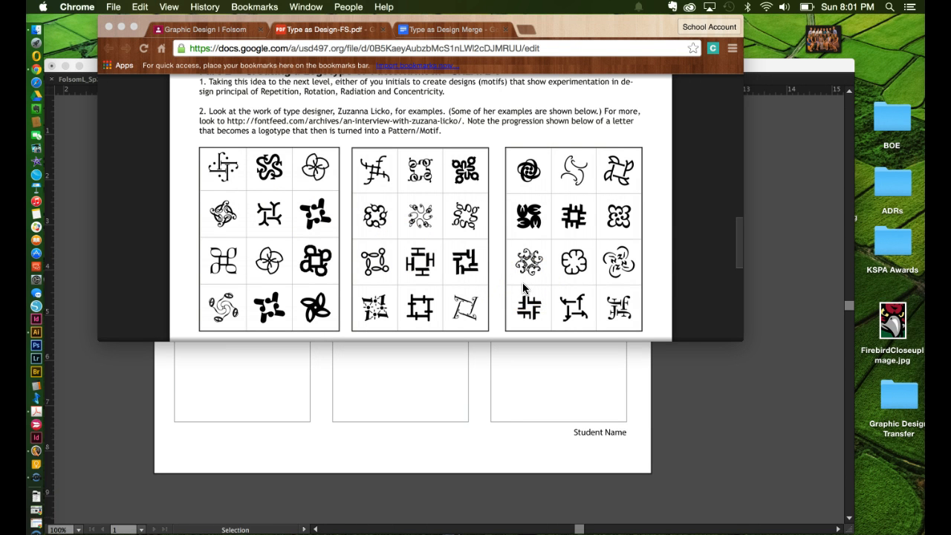
# Switch to Illustrator and examine the three mini pattern boxes and the loose letterforms in the Untitled-2 document.
pyautogui.click(707, 430)
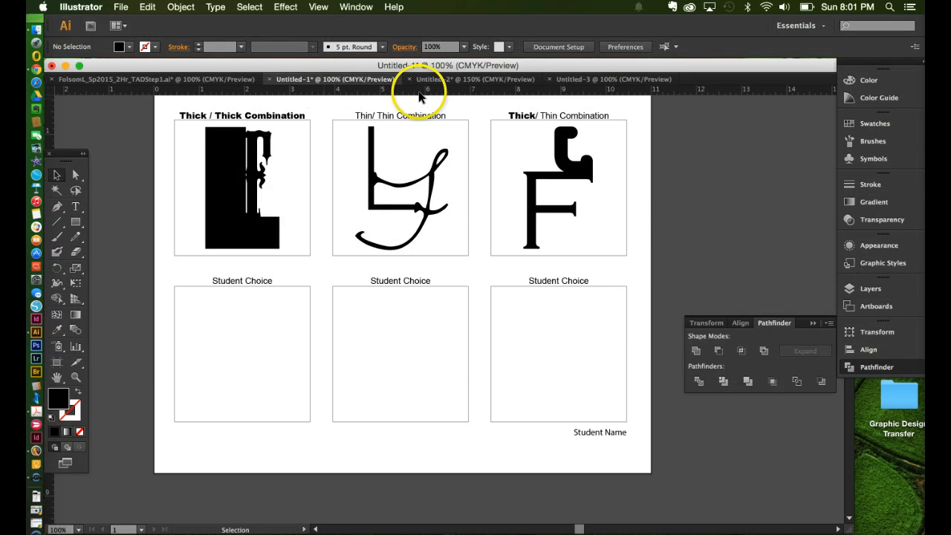
pyautogui.click(432, 82)
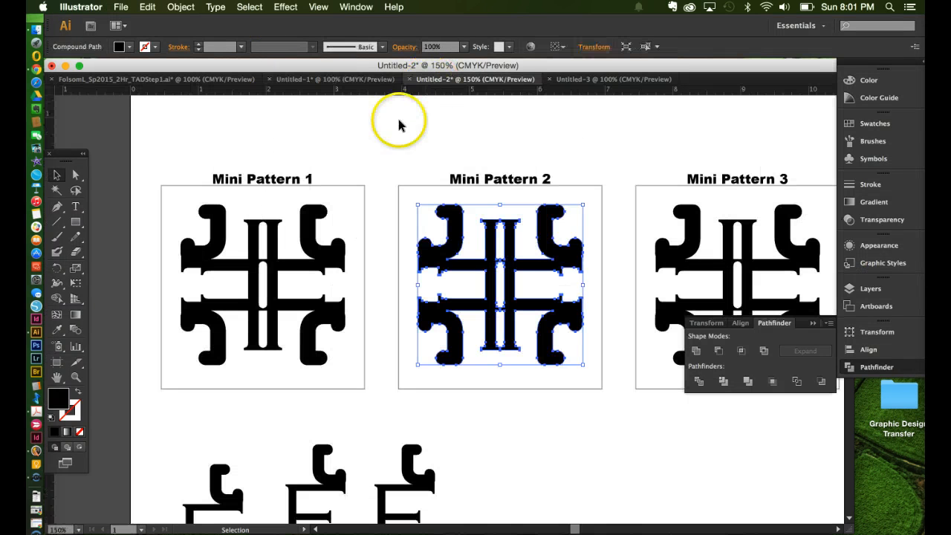
pyautogui.click(365, 145)
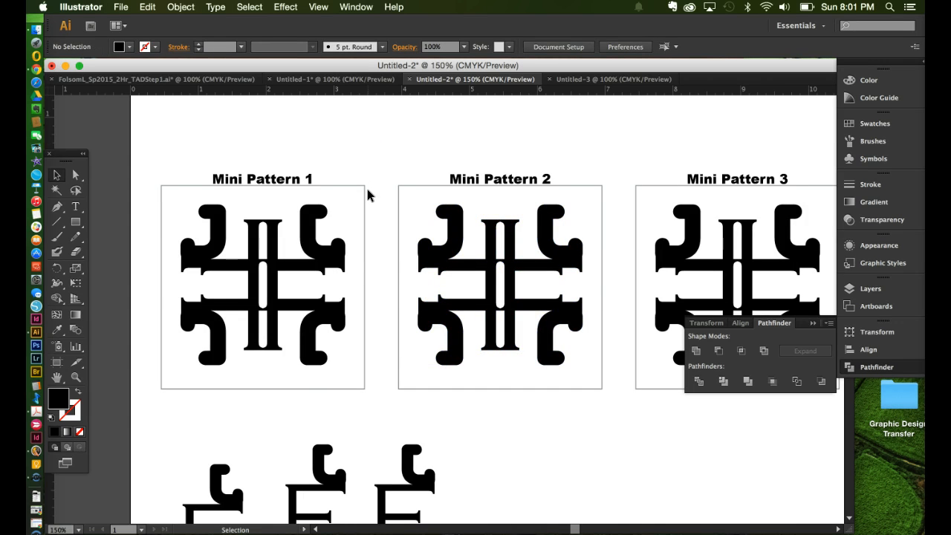
pyautogui.scroll(-2, 367, 189)
pyautogui.click(371, 218)
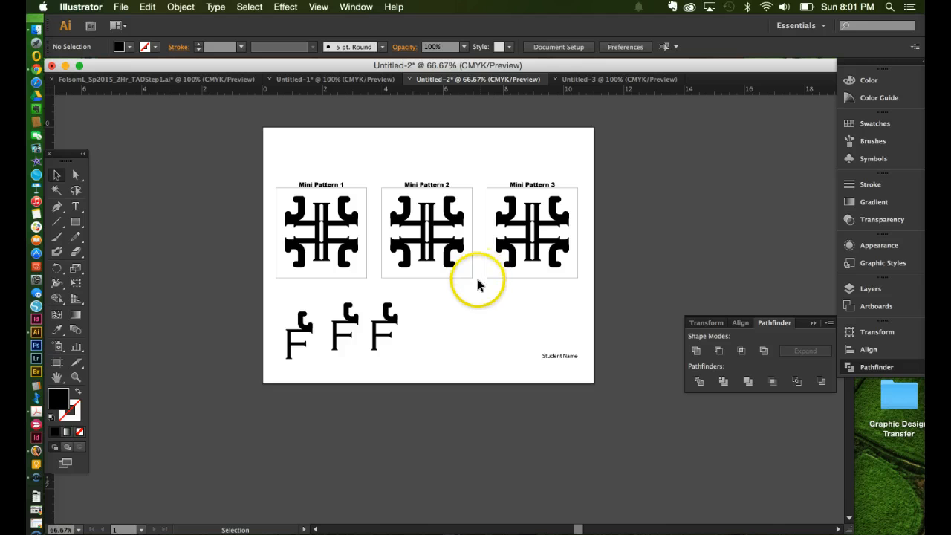
pyautogui.press('super+minus')
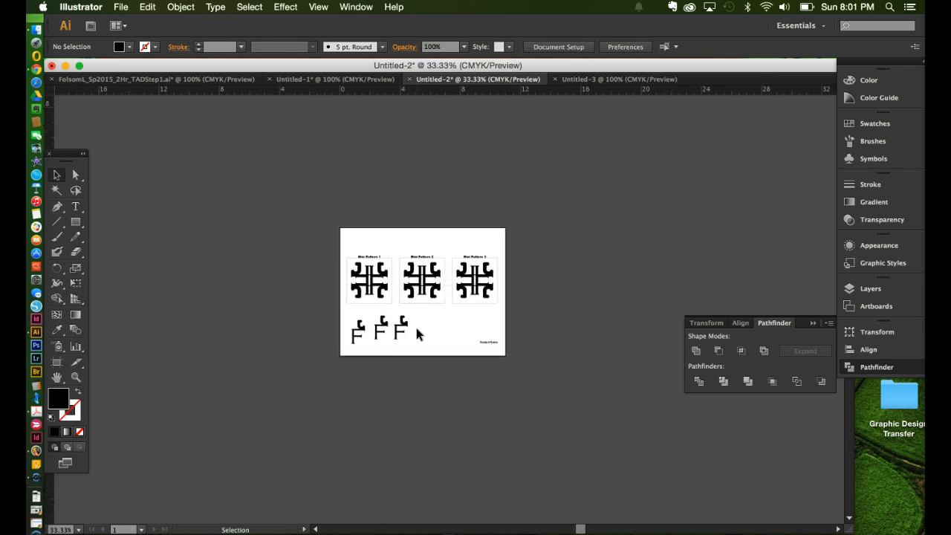
pyautogui.press('super+equal')
pyautogui.press('super+equal')
pyautogui.press('super+minus')
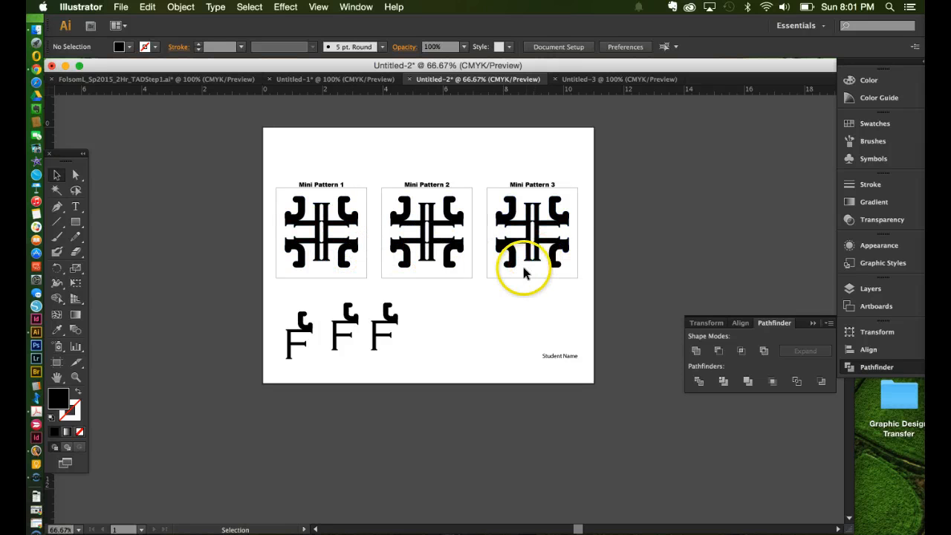
pyautogui.click(597, 457)
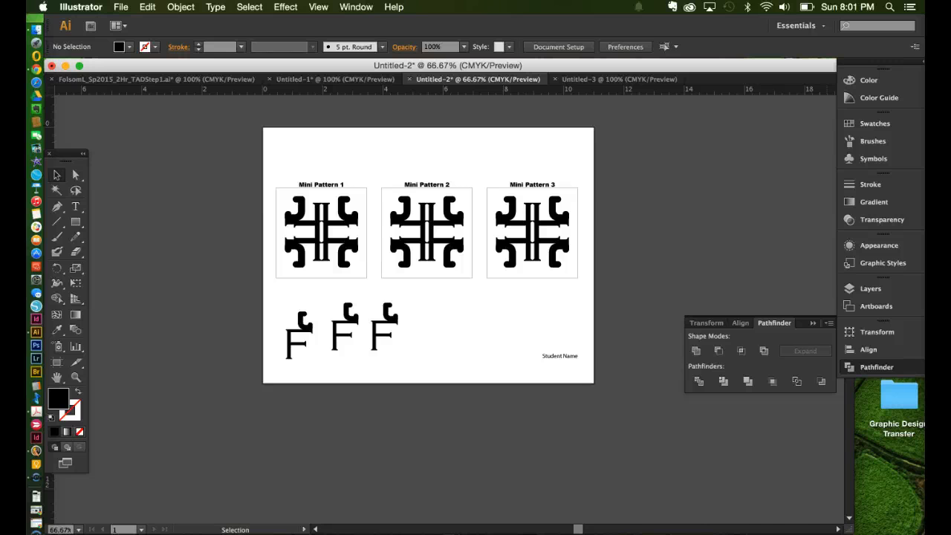
pyautogui.click(566, 358)
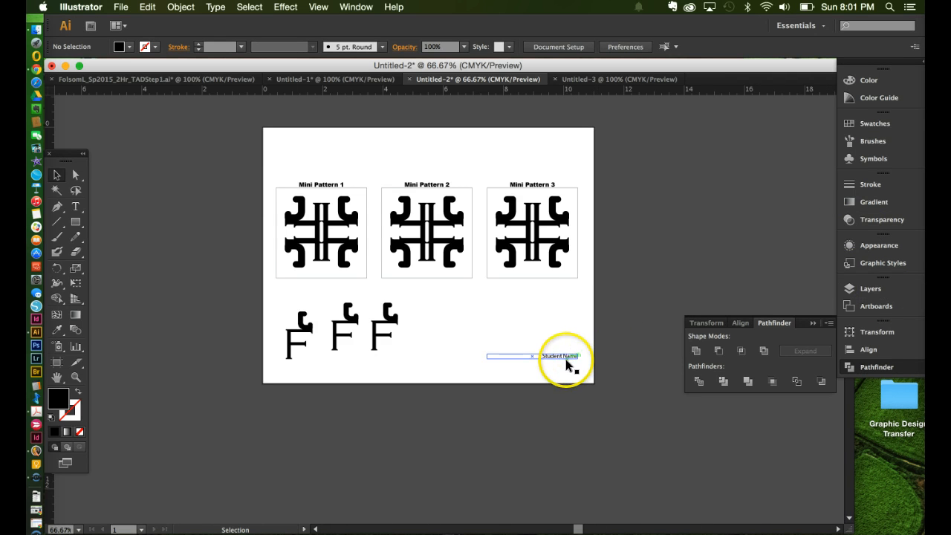
pyautogui.click(456, 404)
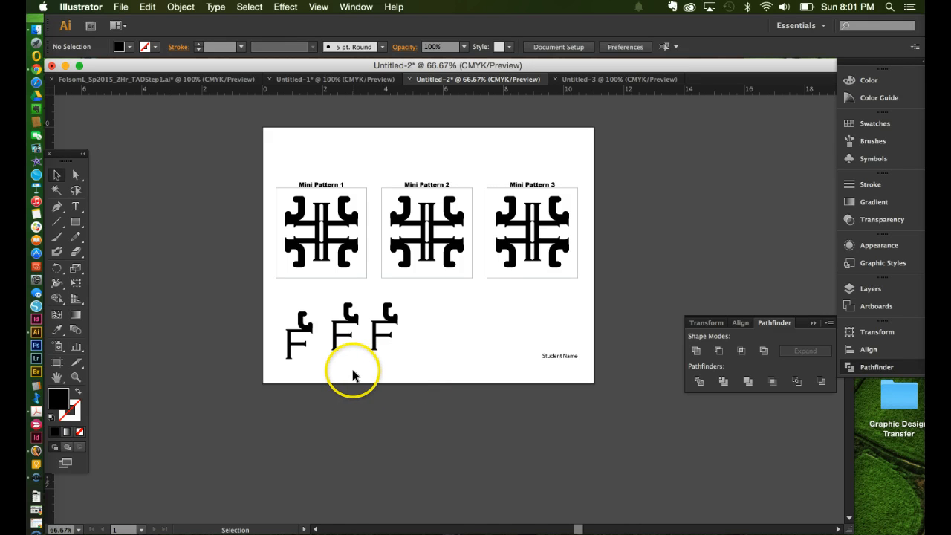
# Review the letter combinations in Untitled-1, select the Thick/Thin Combination design, and return to Untitled-2.
pyautogui.click(305, 79)
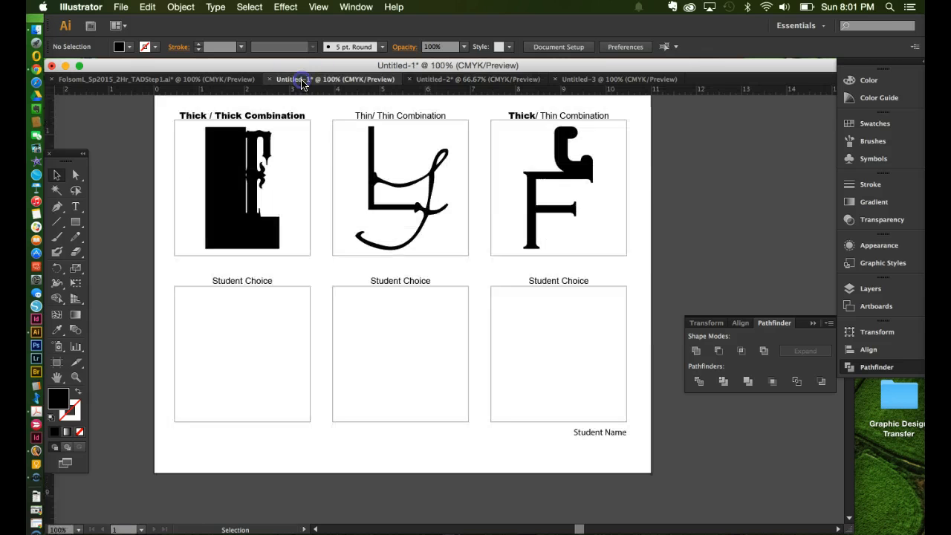
pyautogui.scroll(1, 346, 275)
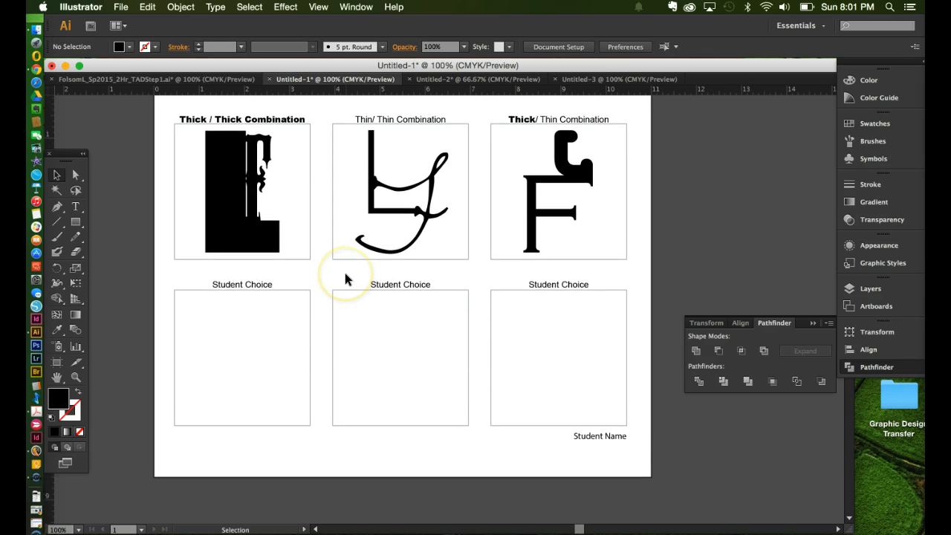
pyautogui.click(568, 184)
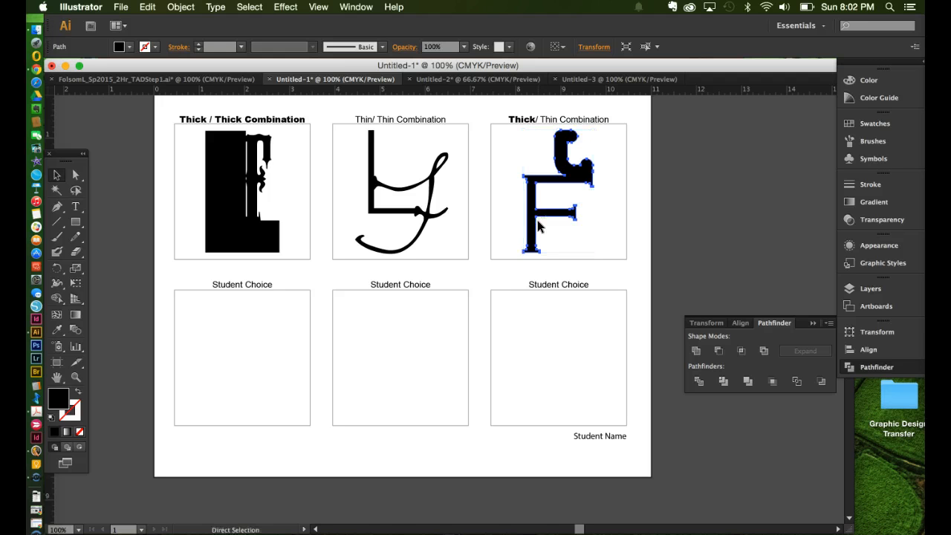
pyautogui.click(479, 80)
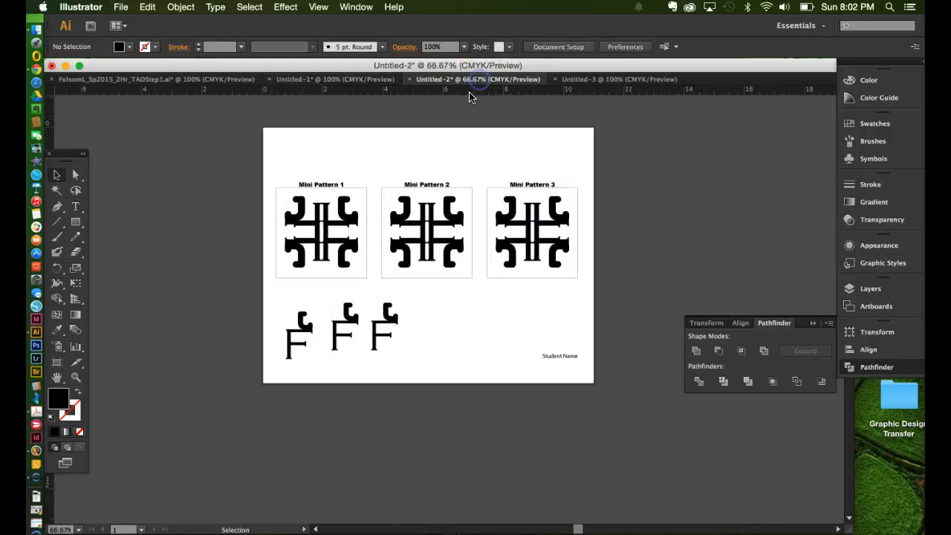
# Line up the letterforms in a row beneath the mini pattern boxes and duplicate the last one to make four.
pyautogui.click(401, 332)
pyautogui.click(409, 331)
pyautogui.click(306, 334)
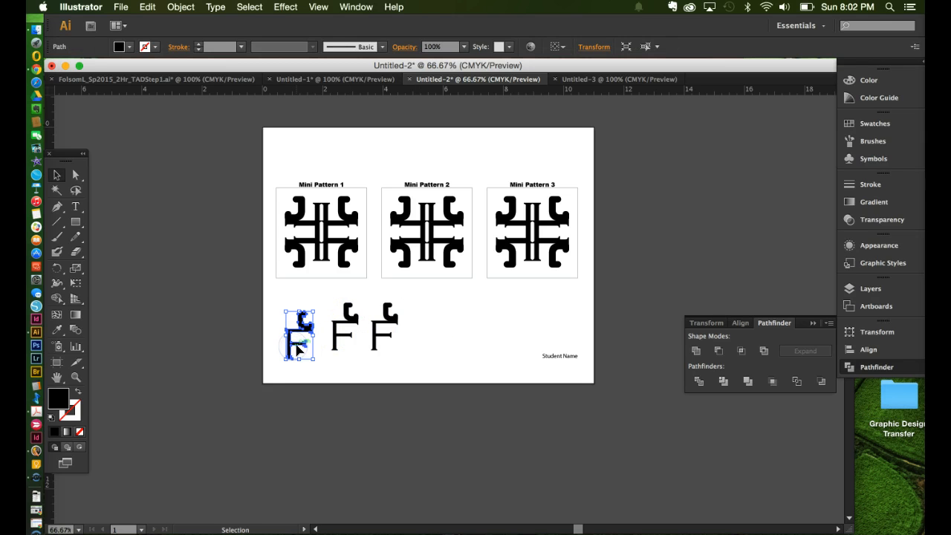
pyautogui.moveTo(296, 345); pyautogui.dragTo(368, 331)
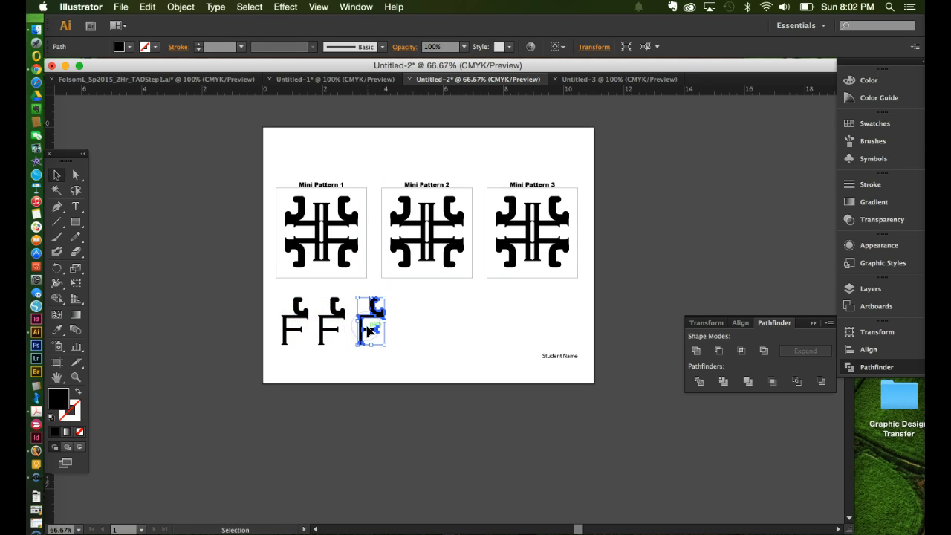
pyautogui.click(370, 338)
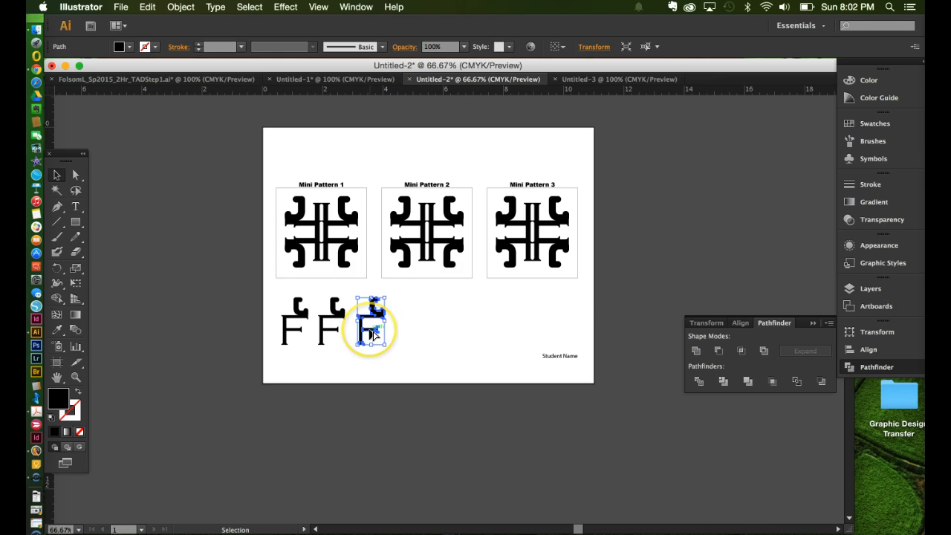
pyautogui.moveTo(373, 335); pyautogui.dragTo(413, 332)
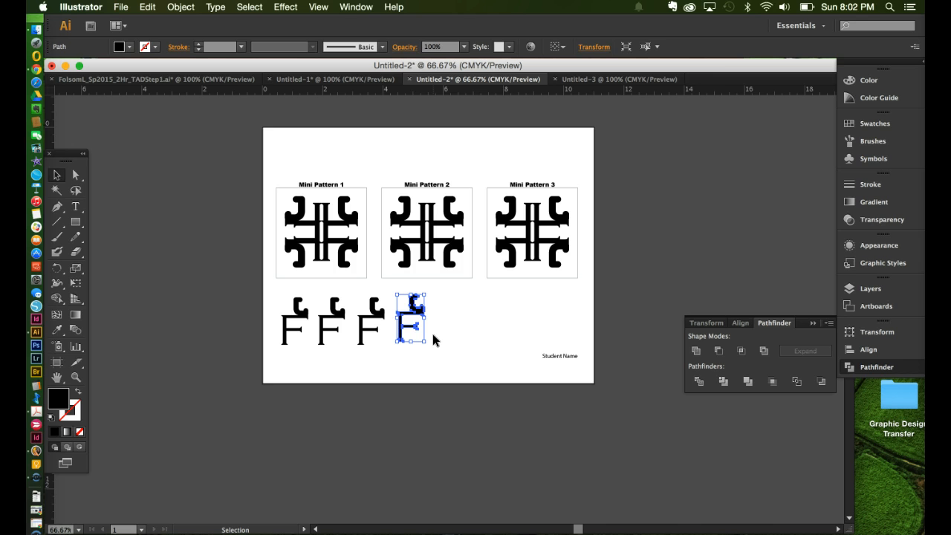
# Separate the four letterforms into two pairs, with one pair under Mini Pattern 1 and the other set well apart.
pyautogui.click(418, 329)
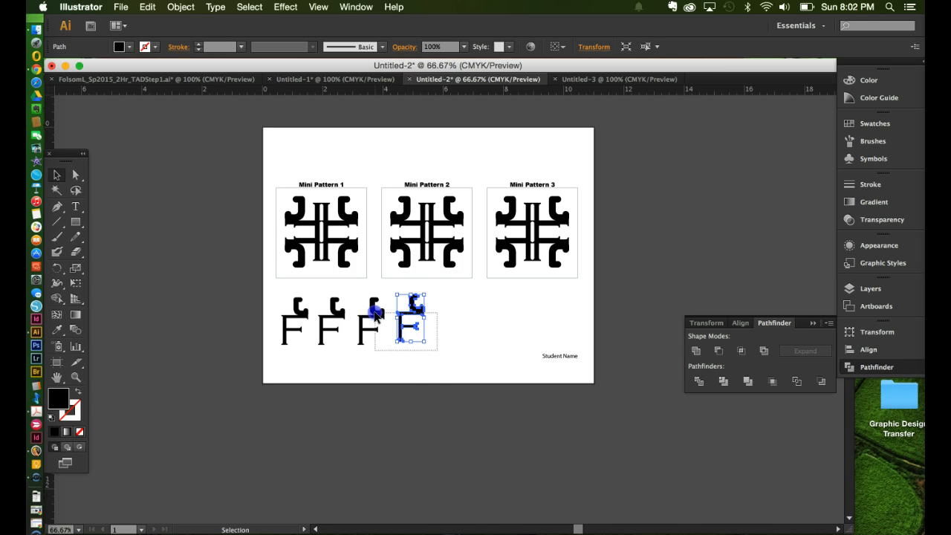
pyautogui.keyDown('shift'); pyautogui.click(368, 304); pyautogui.keyUp('shift')
pyautogui.moveTo(374, 308); pyautogui.dragTo(448, 309)
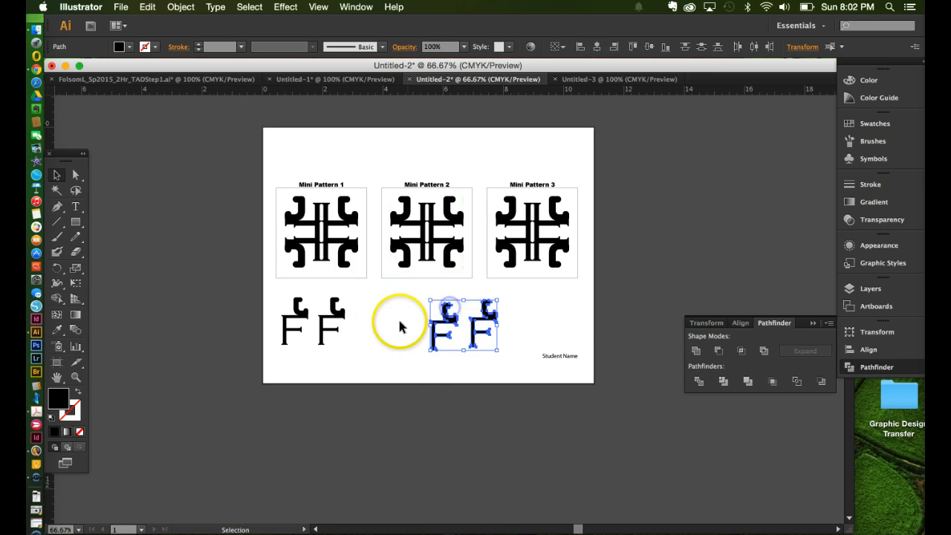
pyautogui.moveTo(338, 314)
pyautogui.mouseDown()
pyautogui.moveTo(360, 316)
pyautogui.moveTo(318, 315)
pyautogui.moveTo(327, 316)
pyautogui.mouseUp()
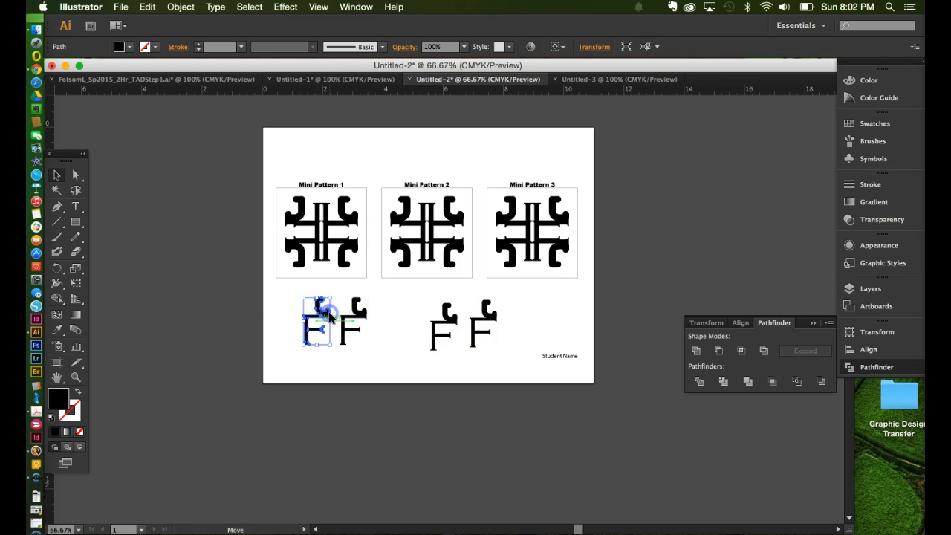
# Reflect the leftmost letterform across the horizontal axis.
pyautogui.rightClick(325, 316)
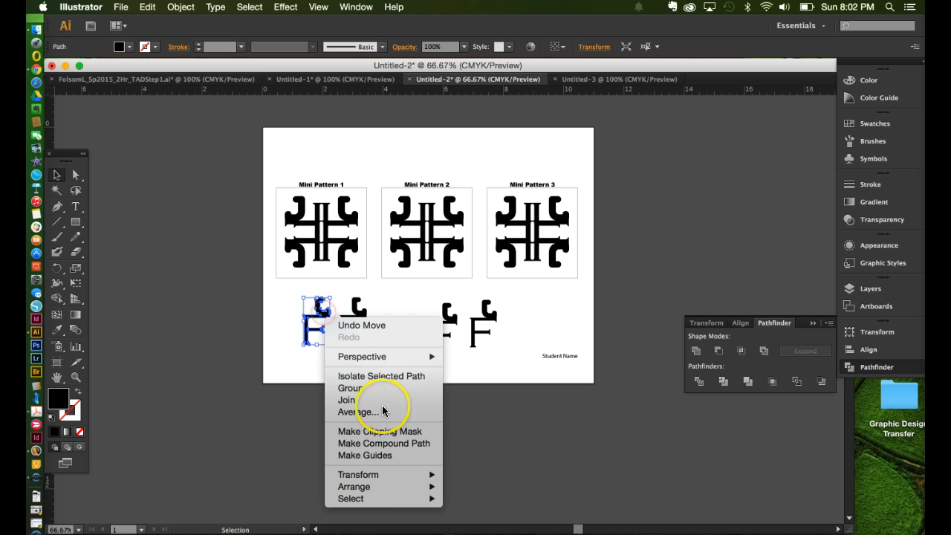
pyautogui.moveTo(386, 477)
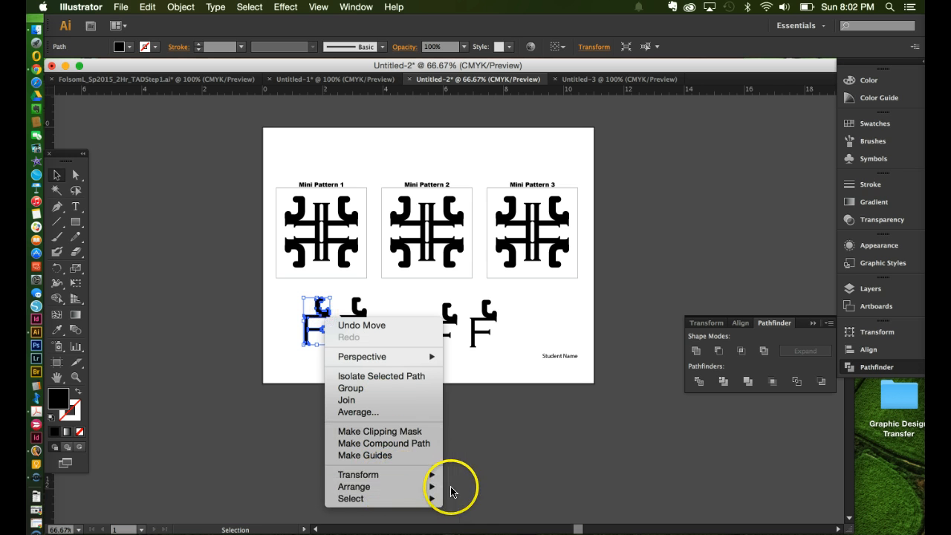
pyautogui.click(456, 489)
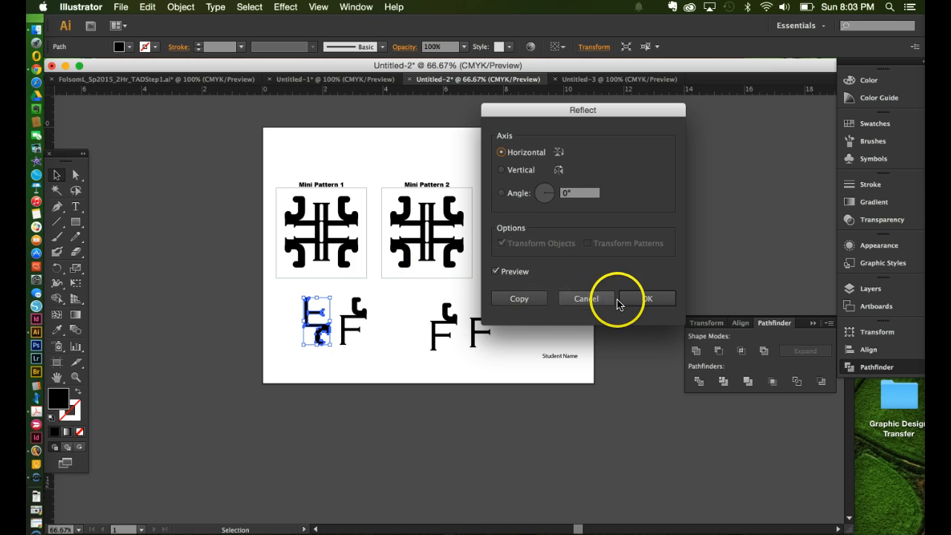
pyautogui.click(638, 298)
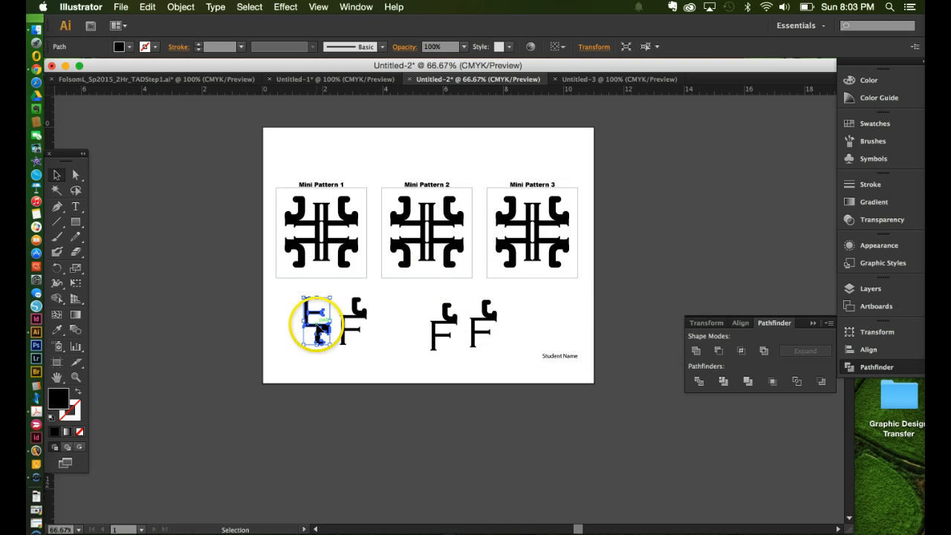
# Try stacking the flipped letterform beneath its neighbour so their stems meet, and undo the placement and the reflection.
pyautogui.moveTo(318, 327); pyautogui.dragTo(349, 352)
pyautogui.click(393, 346)
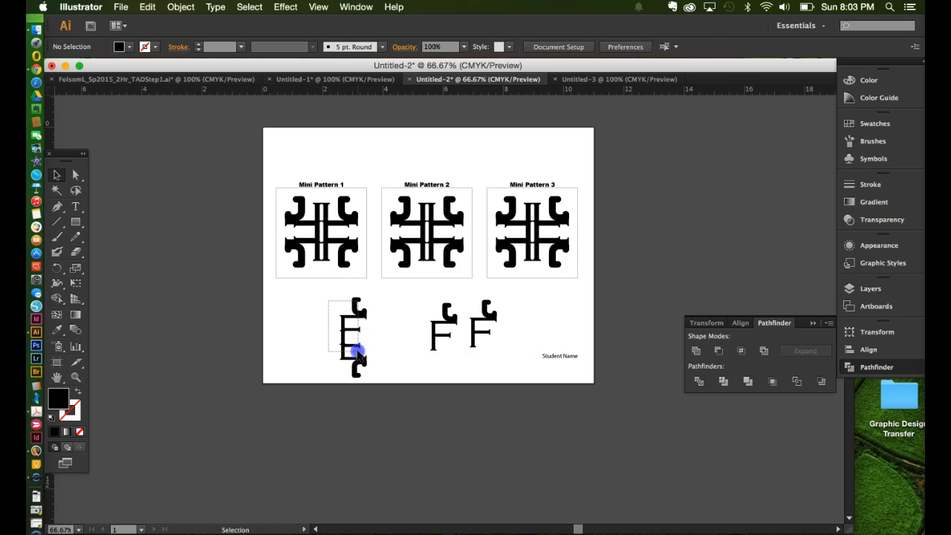
pyautogui.click(350, 348)
pyautogui.moveTo(352, 349)
pyautogui.mouseDown()
pyautogui.moveTo(343, 339)
pyautogui.moveTo(349, 352)
pyautogui.mouseUp()
pyautogui.click(373, 340)
pyautogui.press('super+z')
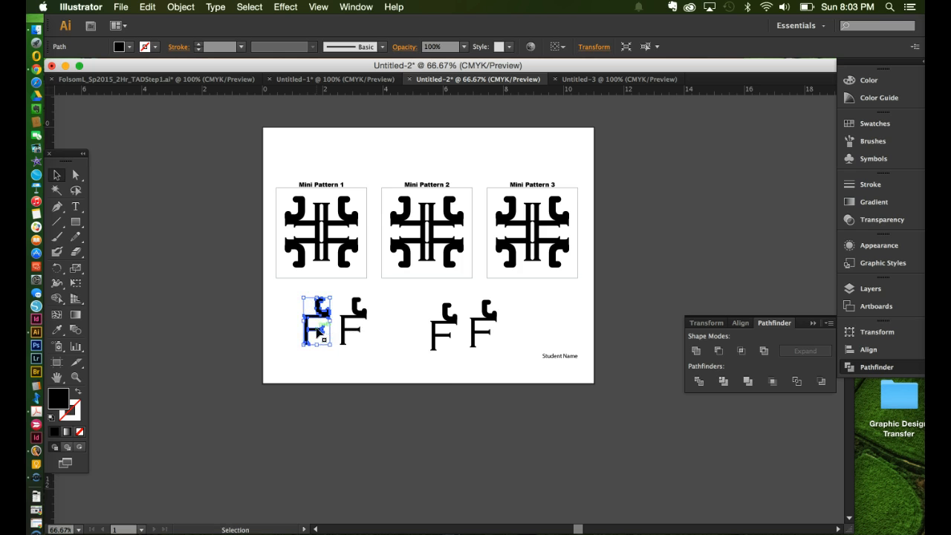
# Reflect the leftmost letterform across the vertical axis and move it against its neighbour to form a mirrored pair.
pyautogui.rightClick(319, 334)
pyautogui.moveTo(394, 489)
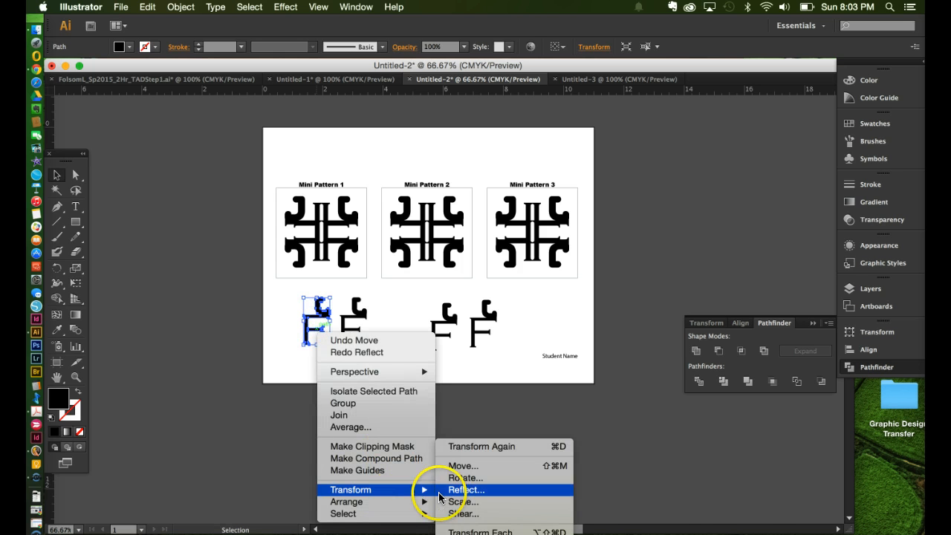
pyautogui.click(439, 488)
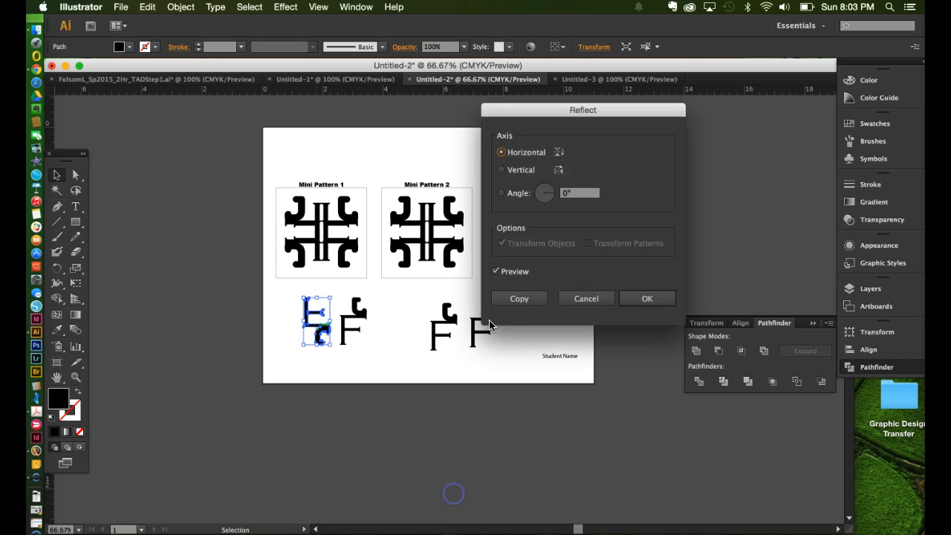
pyautogui.click(501, 170)
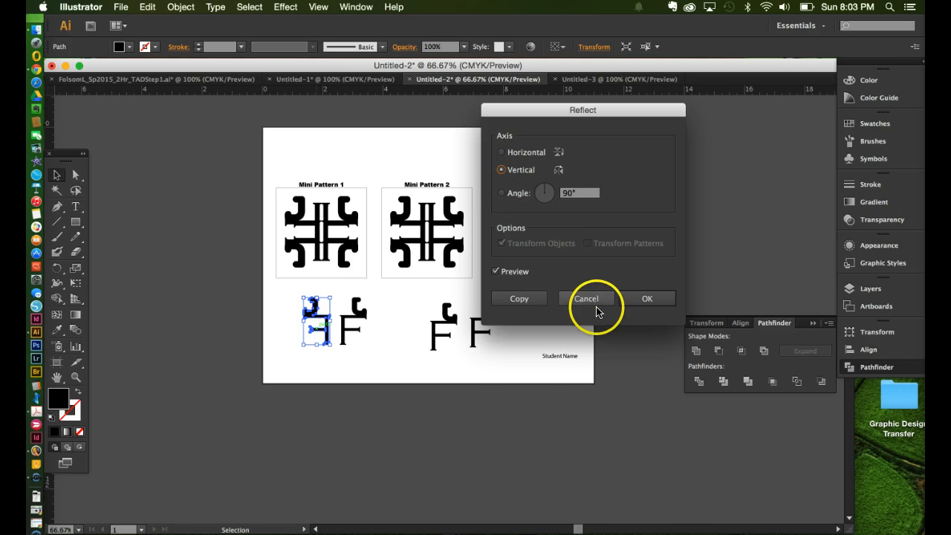
pyautogui.click(634, 299)
pyautogui.moveTo(322, 321); pyautogui.dragTo(331, 320)
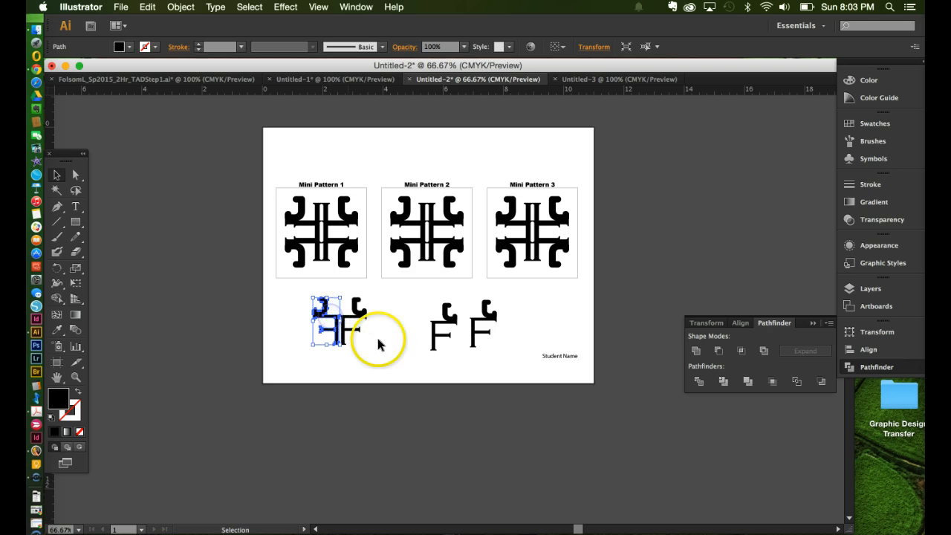
# Move the mirrored letter pair together so that it is centred directly beneath the Mini Pattern 1 box.
pyautogui.click(379, 342)
pyautogui.moveTo(378, 351); pyautogui.dragTo(300, 298)
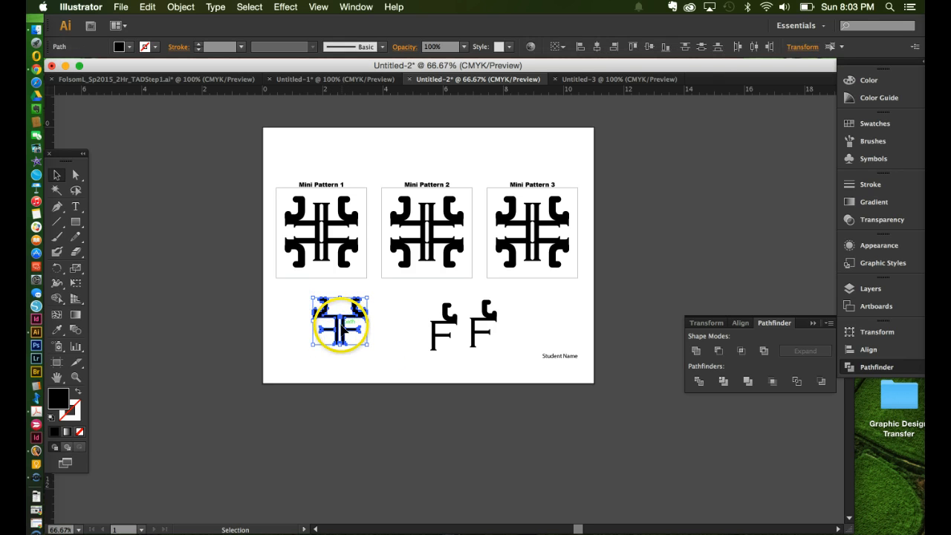
pyautogui.moveTo(346, 329); pyautogui.dragTo(325, 317)
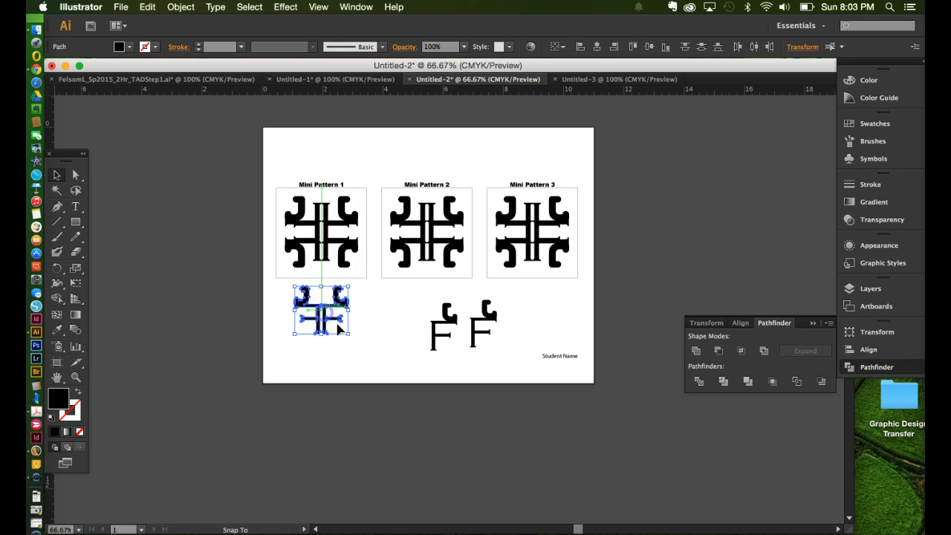
pyautogui.click(349, 347)
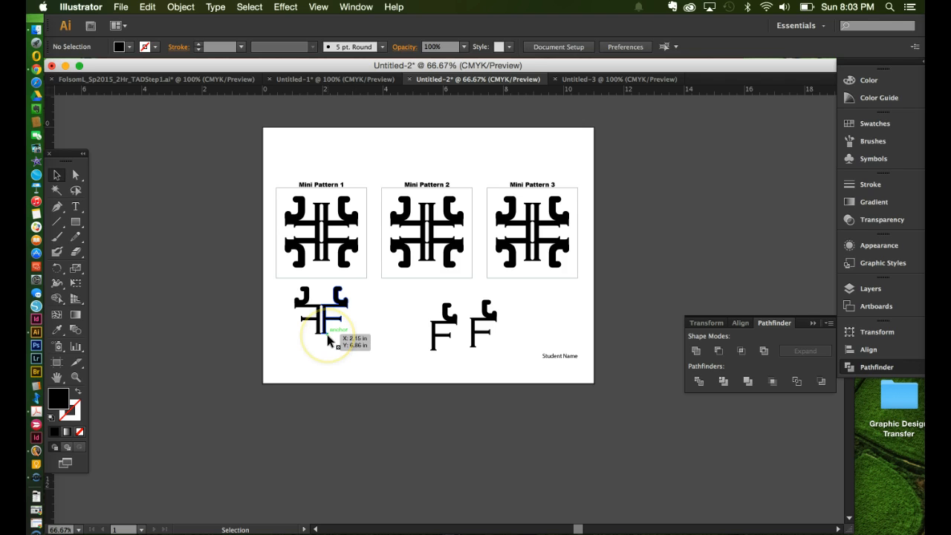
# Try shifting the right letterform of the mirrored pair left until its stem overlaps its neighbour's stem.
pyautogui.scroll(-1, 327, 338)
pyautogui.scroll(-1, 327, 337)
pyautogui.scroll(2, 328, 338)
pyautogui.scroll(-1, 327, 338)
pyautogui.scroll(2, 327, 336)
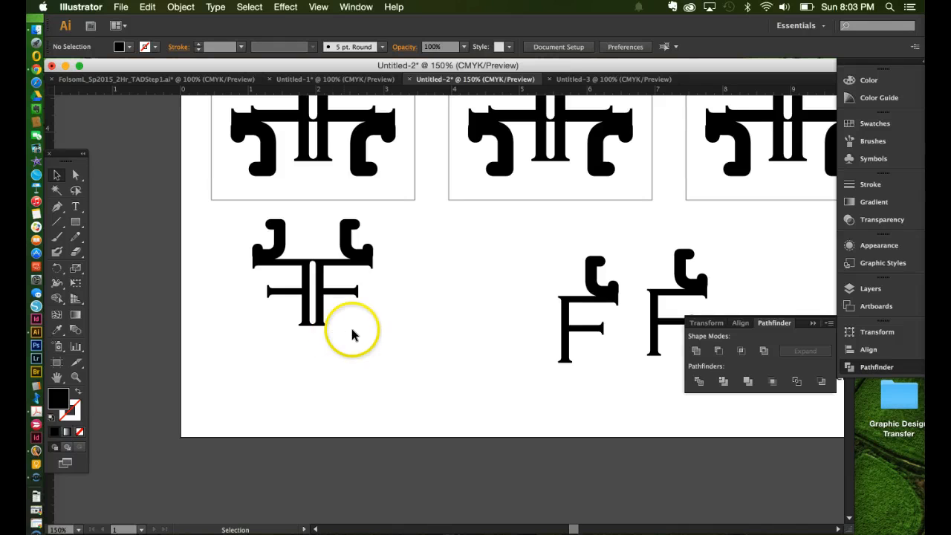
pyautogui.moveTo(314, 273); pyautogui.dragTo(331, 297)
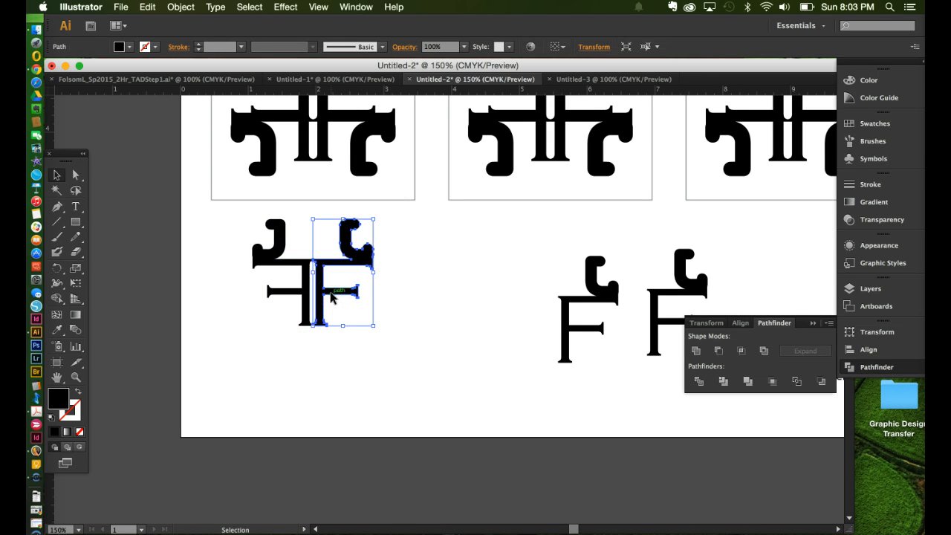
pyautogui.press('Left')
pyautogui.press('Left')
pyautogui.press('Left')
pyautogui.press('Left')
pyautogui.press('Left')
pyautogui.press('Left')
pyautogui.press('Left')
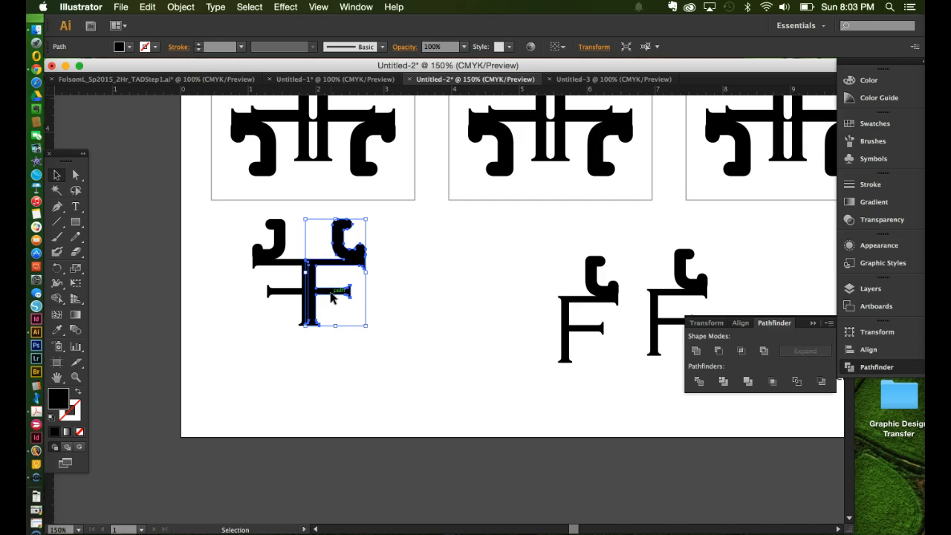
pyautogui.click(348, 363)
pyautogui.click(346, 360)
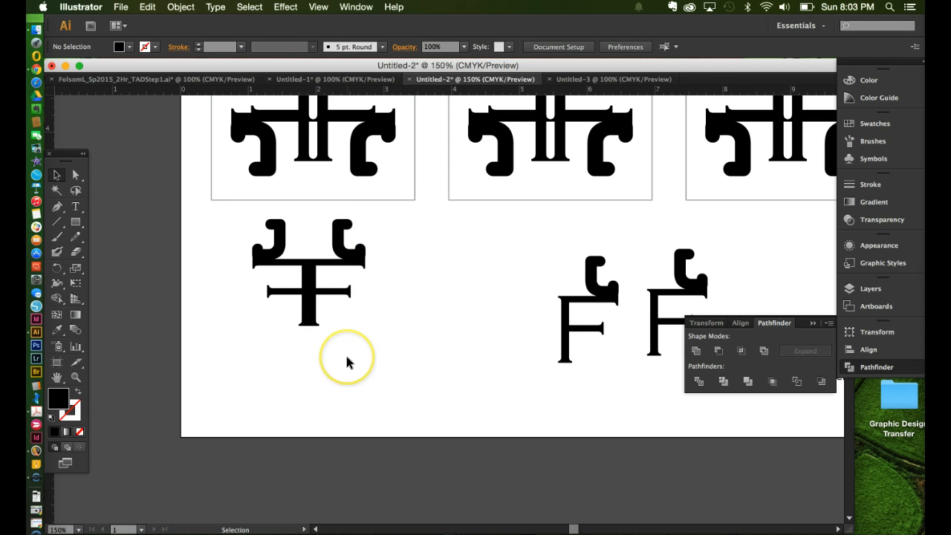
# Undo the shifts of the right letterform and the last move of the mirrored pair.
pyautogui.press('super+z')
pyautogui.press('super+z')
pyautogui.press('super+z')
pyautogui.press('super+z')
pyautogui.press('super+z')
pyautogui.press('super+z')
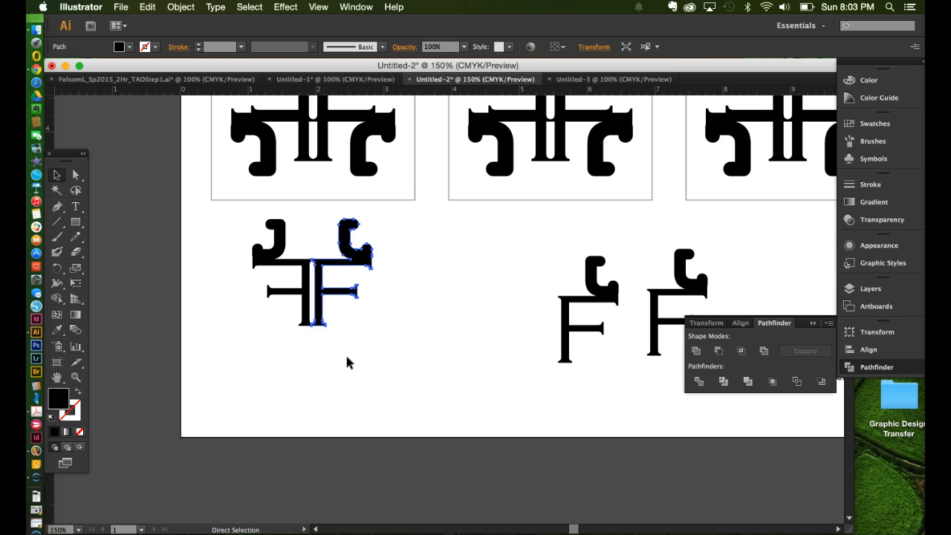
pyautogui.press('v')
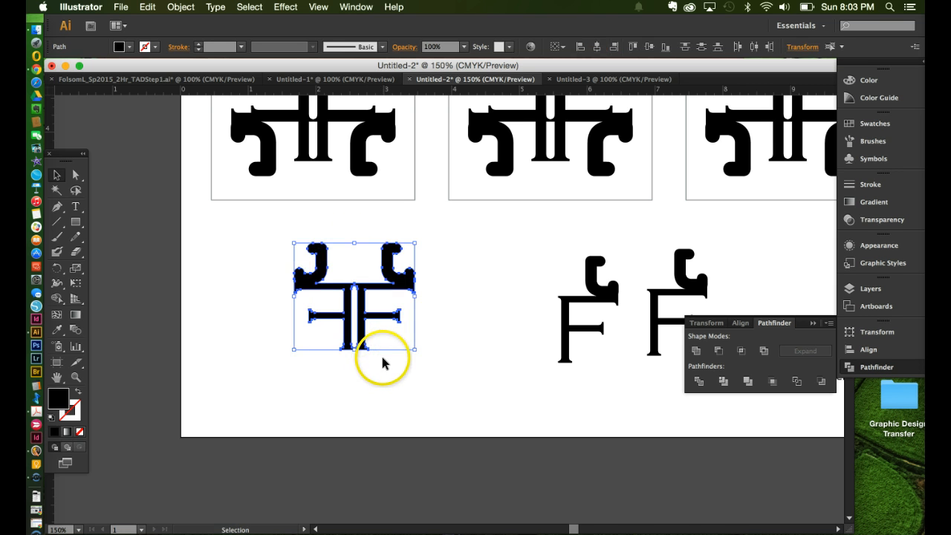
# Reflect a copy of the mirrored letter pair across the horizontal axis.
pyautogui.moveTo(405, 370); pyautogui.dragTo(289, 257)
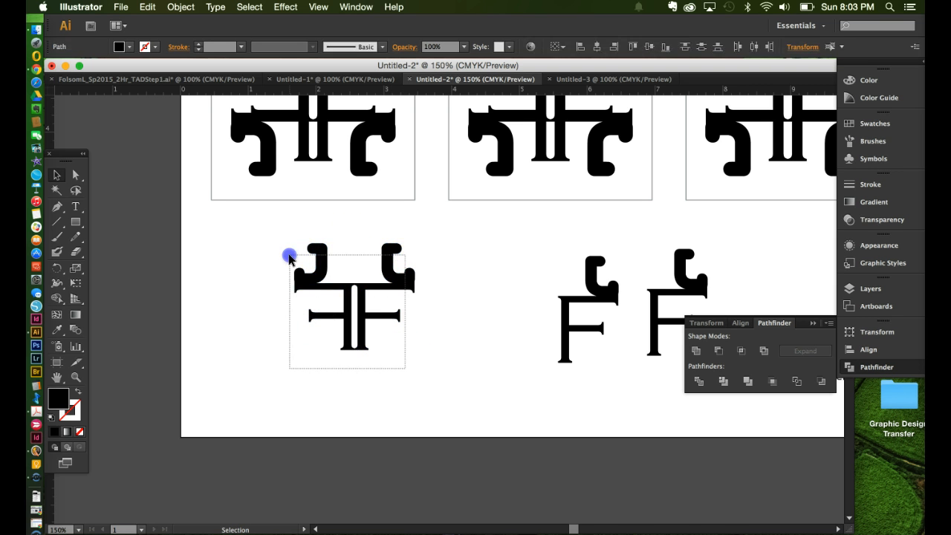
pyautogui.rightClick(340, 282)
pyautogui.moveTo(400, 434)
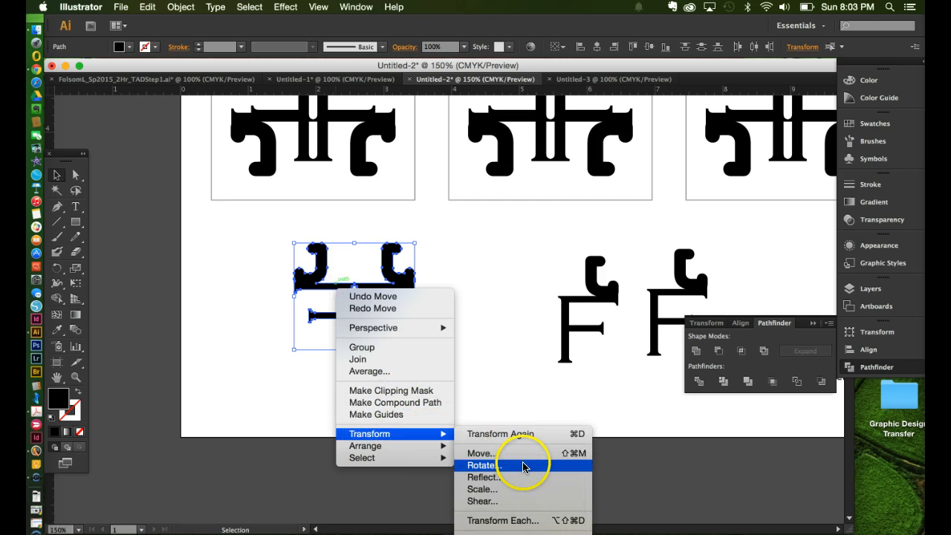
pyautogui.click(487, 477)
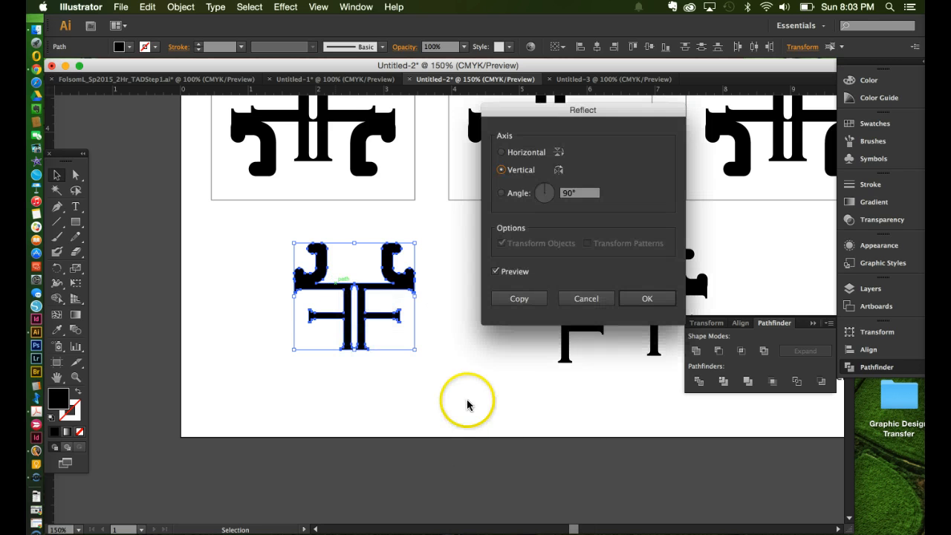
pyautogui.click(499, 153)
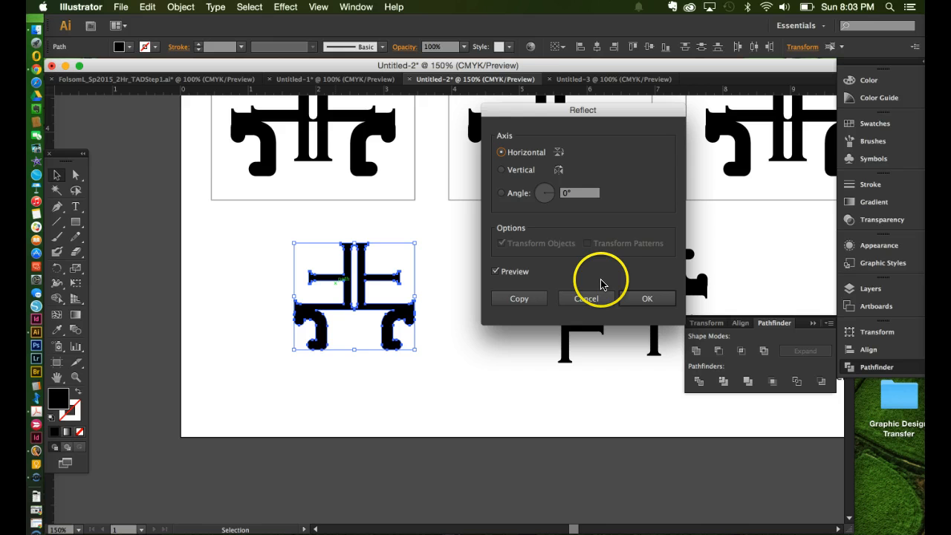
pyautogui.click(519, 298)
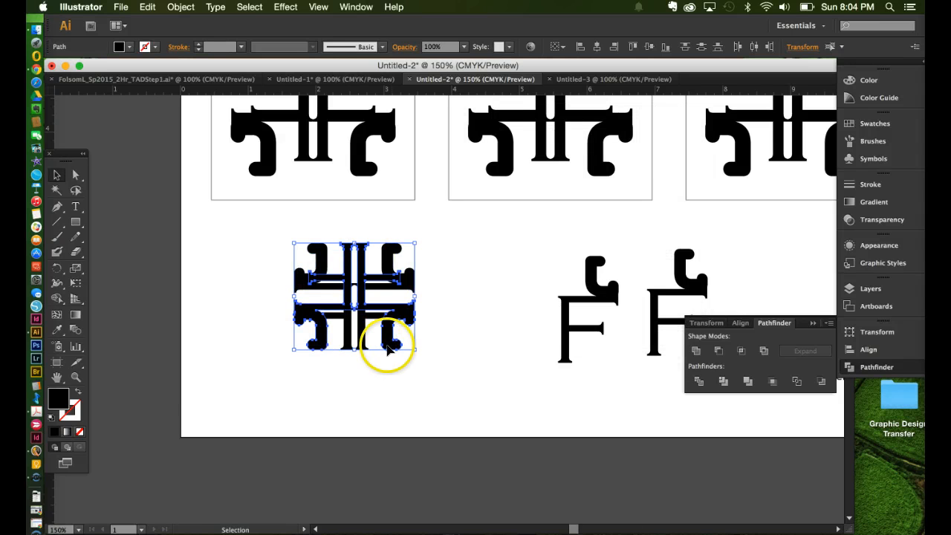
# Try to separate the flipped copy from the original pair by moving its letterforms.
pyautogui.moveTo(365, 340); pyautogui.dragTo(371, 366)
pyautogui.press('super+z')
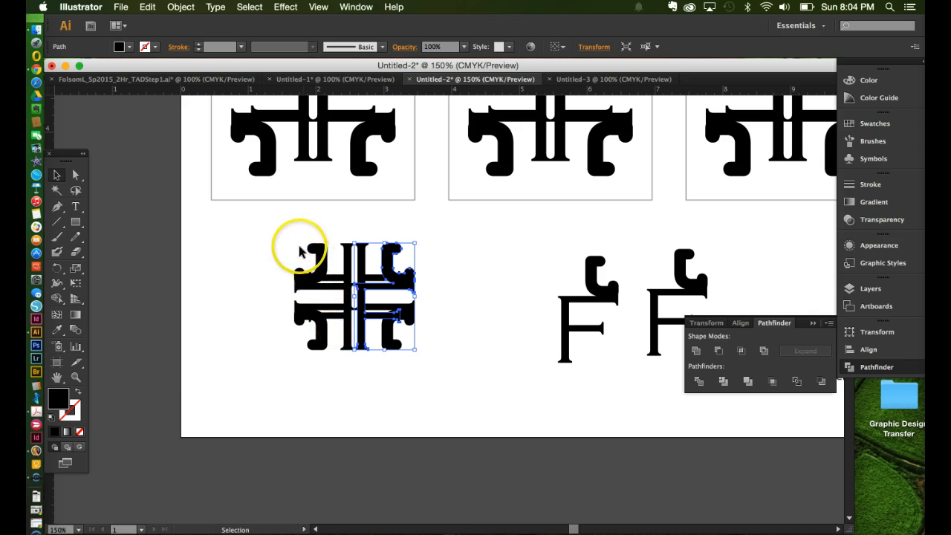
pyautogui.moveTo(417, 262); pyautogui.dragTo(414, 261)
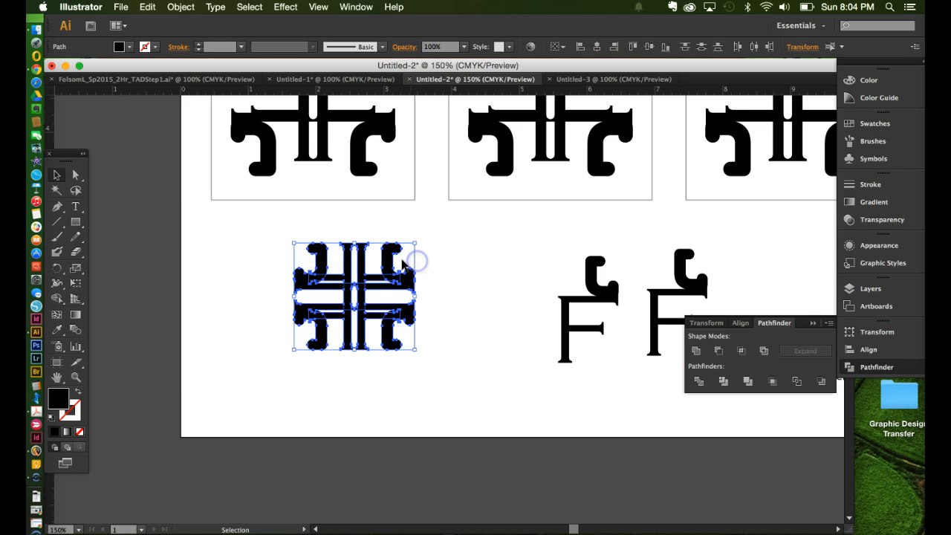
pyautogui.click(413, 364)
pyautogui.click(395, 352)
pyautogui.moveTo(395, 351); pyautogui.dragTo(428, 350)
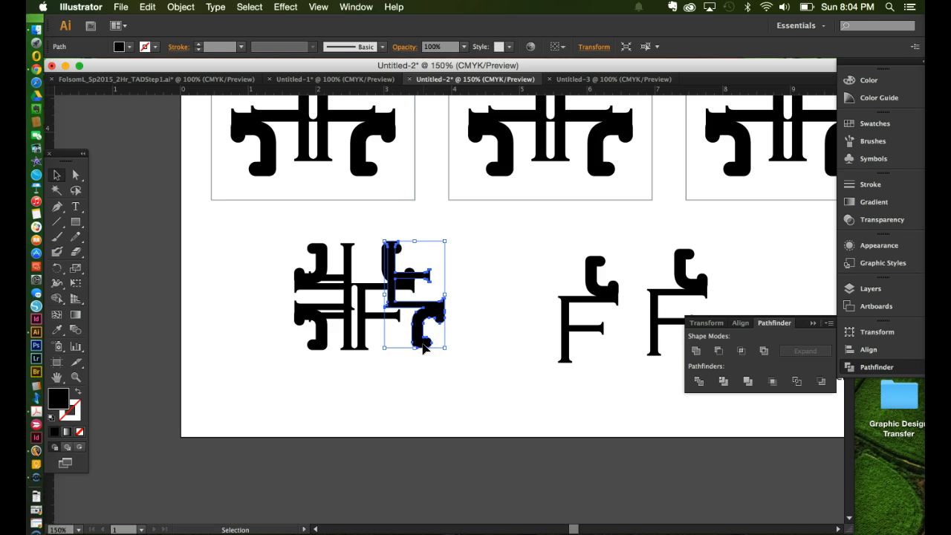
# Undo the flipped copy and its moves, and restore the mirrored letter pair with its two stems side by side.
pyautogui.press('super+z')
pyautogui.press('super+z')
pyautogui.press('super+z')
pyautogui.press('super+z')
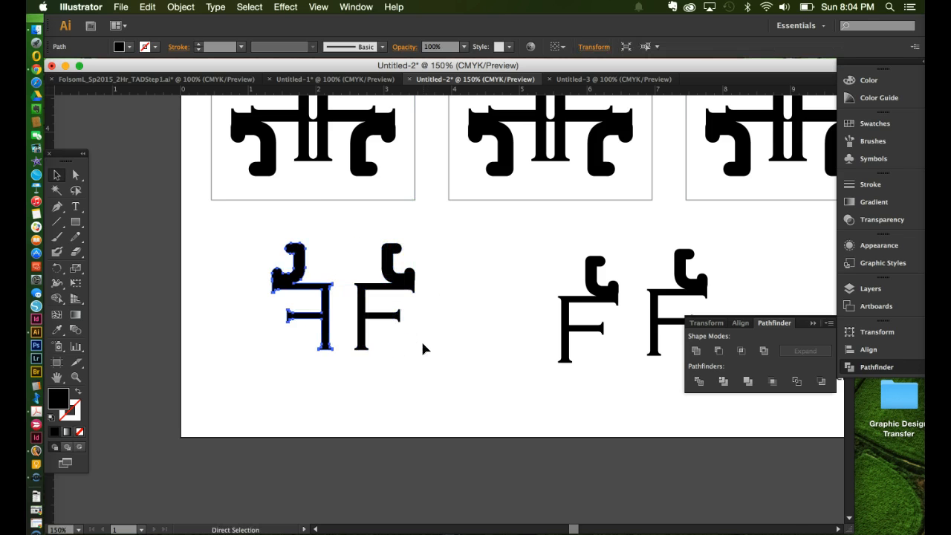
pyautogui.press('super+z')
pyautogui.press('super+z')
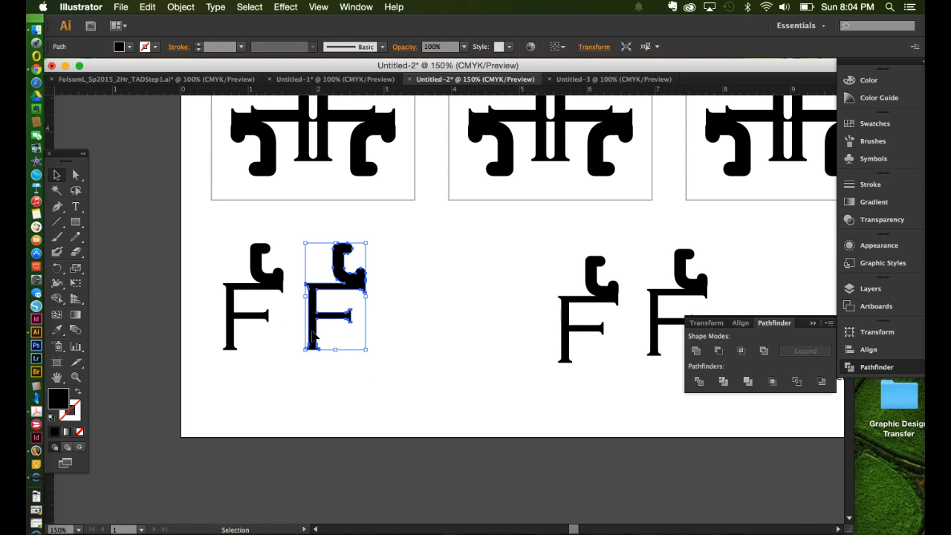
pyautogui.press('super+z')
pyautogui.press('super+z')
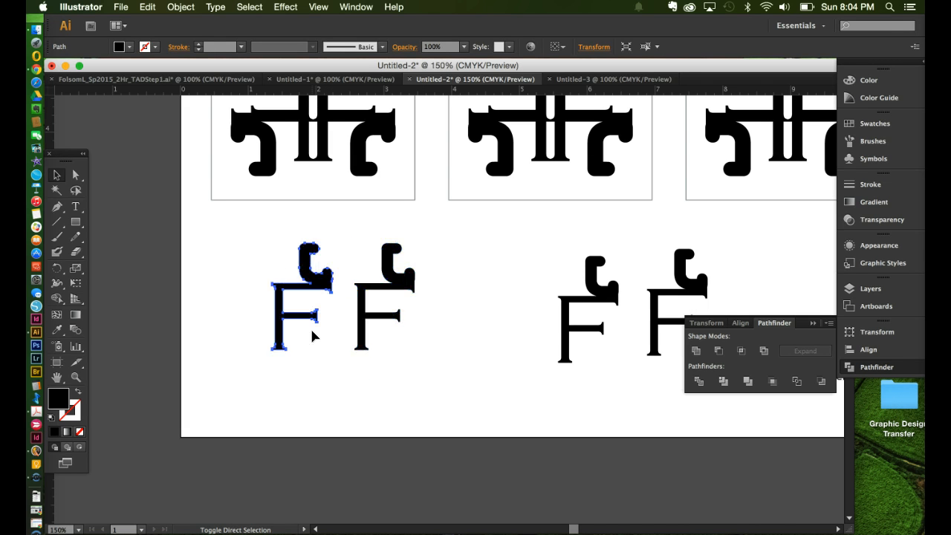
pyautogui.press('super+z')
pyautogui.press('super+z')
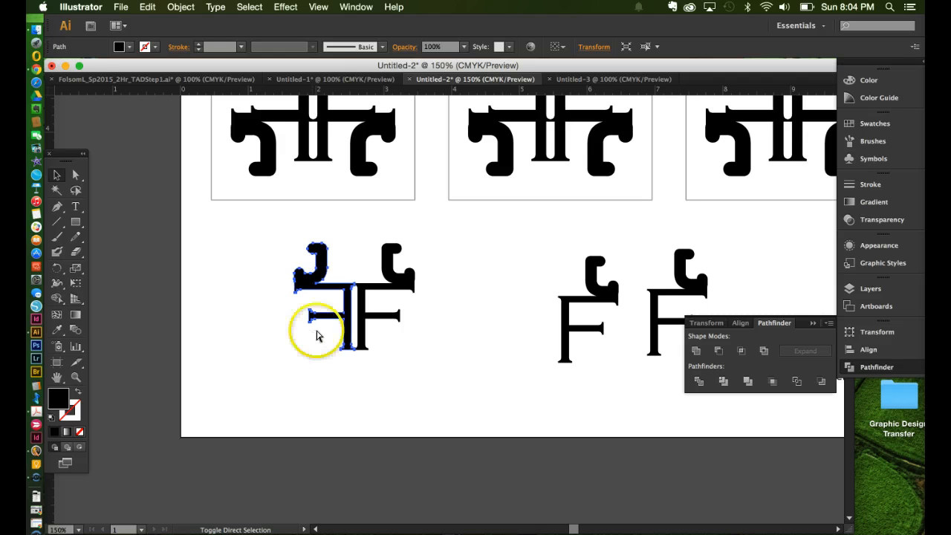
# Unite the two mirrored letterforms into a single shape.
pyautogui.moveTo(308, 248); pyautogui.dragTo(308, 247)
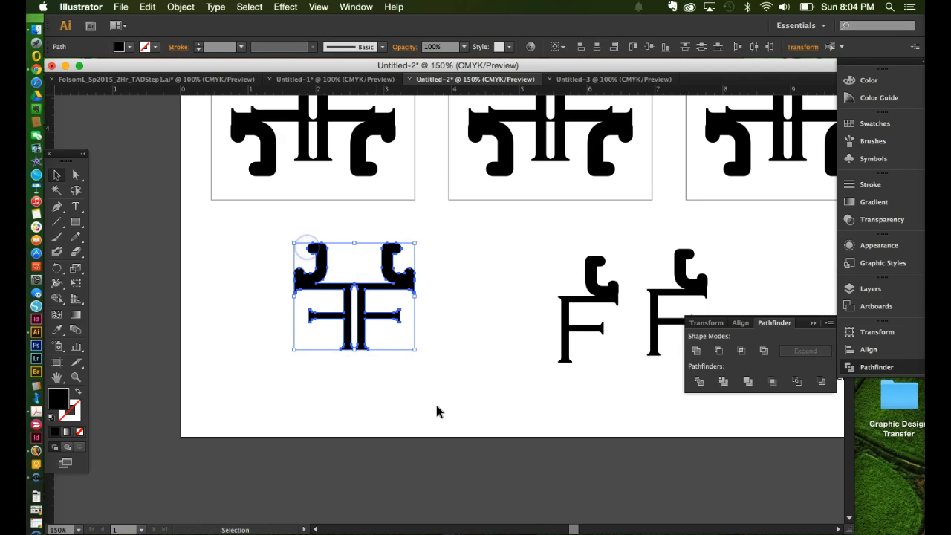
pyautogui.click(696, 351)
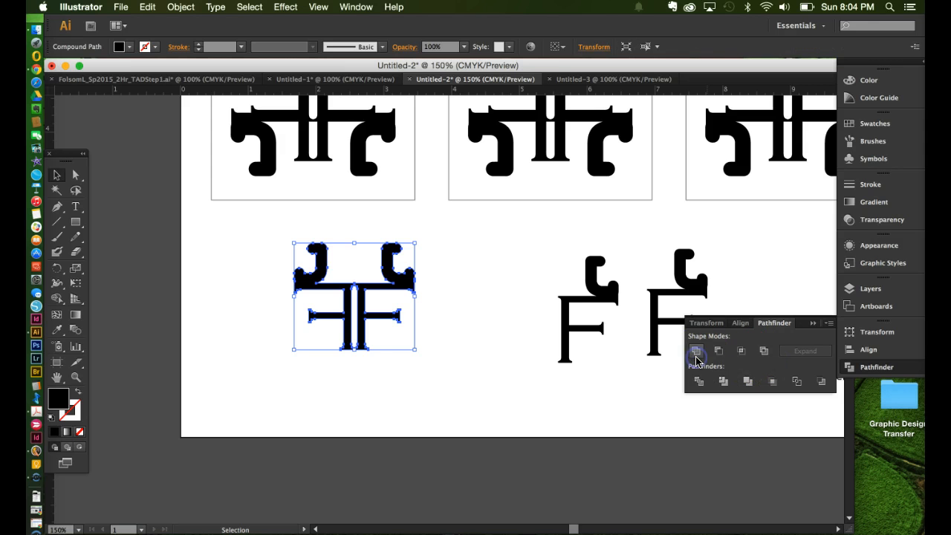
pyautogui.rightClick(382, 325)
pyautogui.moveTo(438, 415)
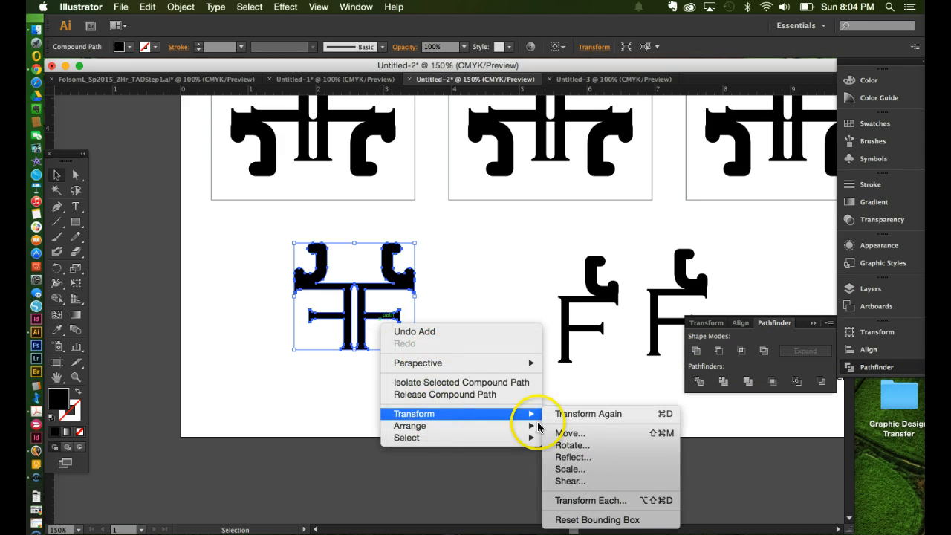
pyautogui.click(581, 454)
pyautogui.click(586, 298)
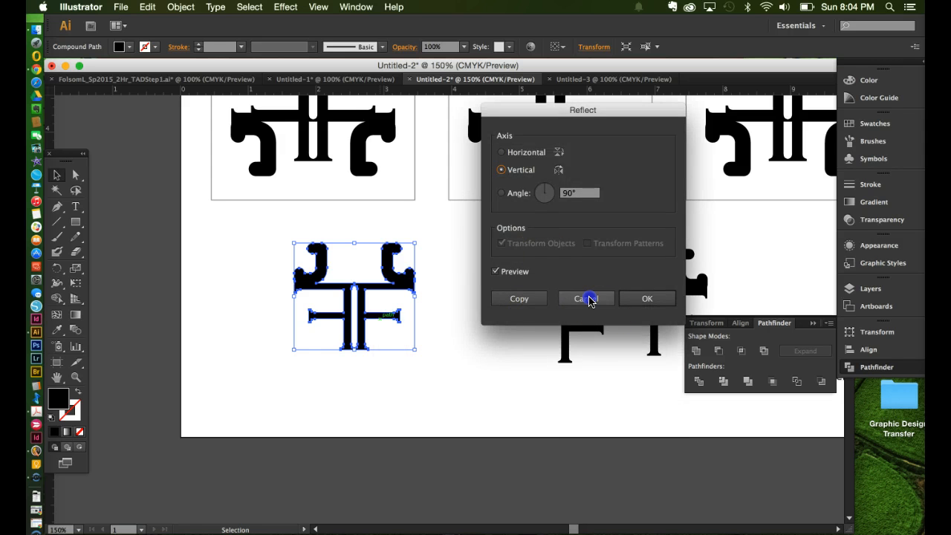
# Duplicate the united letter pair and reflect the copy across the horizontal axis.
pyautogui.keyDown('alt'); pyautogui.moveTo(361, 330); pyautogui.dragTo(364, 356); pyautogui.keyUp('alt')
pyautogui.rightClick(377, 348)
pyautogui.moveTo(453, 439)
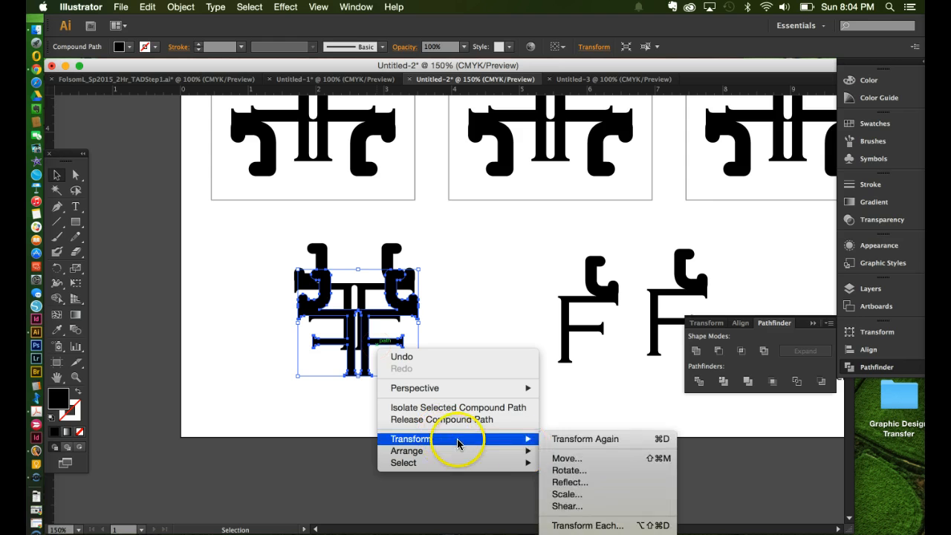
pyautogui.click(568, 482)
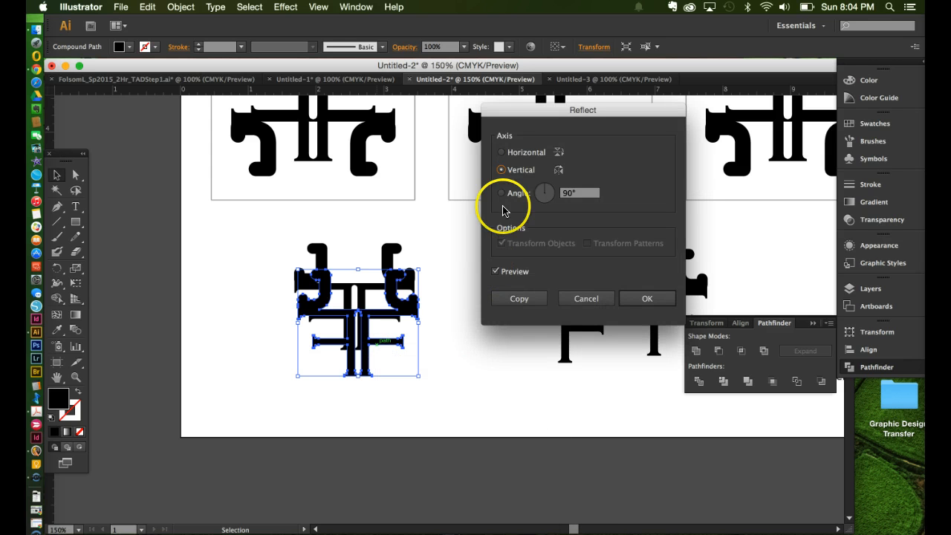
pyautogui.click(501, 152)
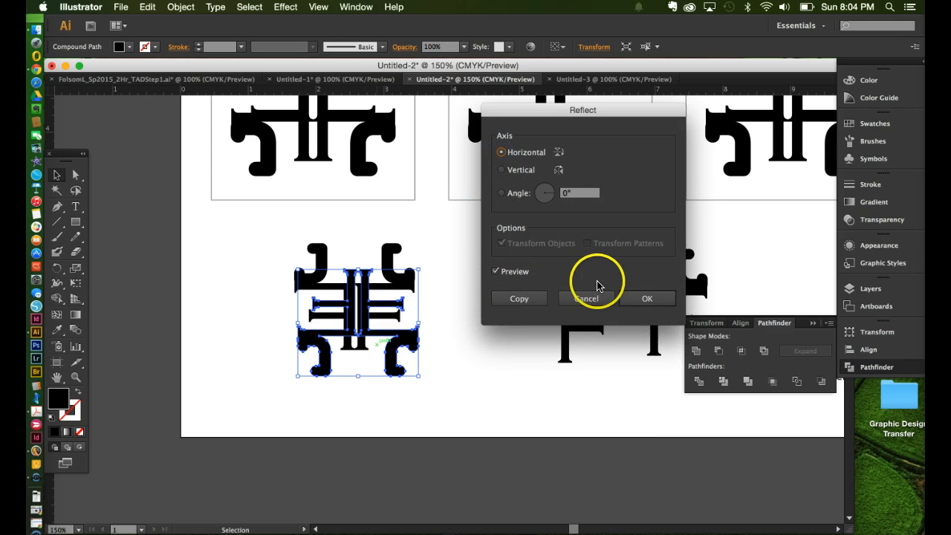
pyautogui.click(647, 297)
# Move the flipped copy beneath the original pair, aligning the stems so that their ends overlap.
pyautogui.moveTo(387, 349); pyautogui.dragTo(388, 382)
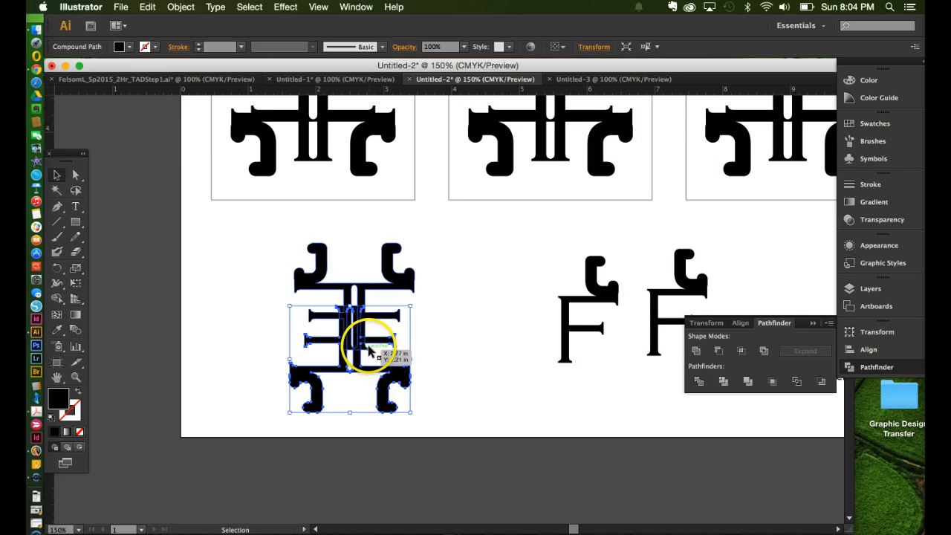
pyautogui.moveTo(370, 344); pyautogui.dragTo(378, 385)
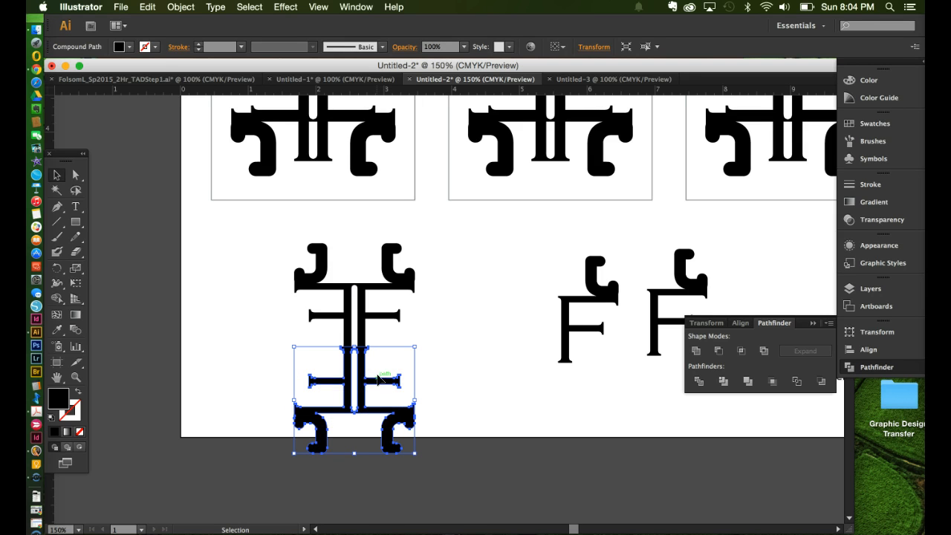
pyautogui.scroll(4, 377, 381)
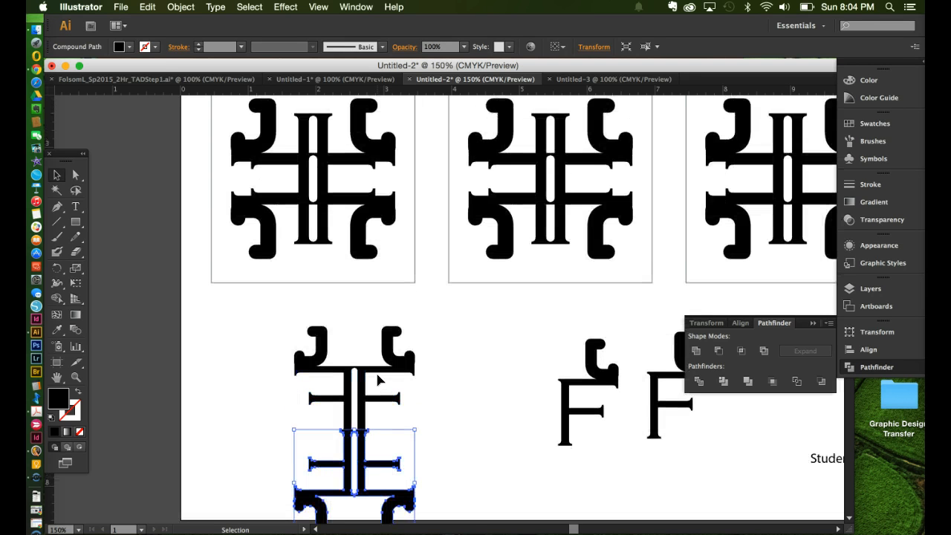
pyautogui.scroll(-1, 377, 380)
pyautogui.moveTo(364, 404)
pyautogui.mouseDown()
pyautogui.moveTo(364, 431)
pyautogui.moveTo(364, 396)
pyautogui.mouseUp()
pyautogui.click(434, 409)
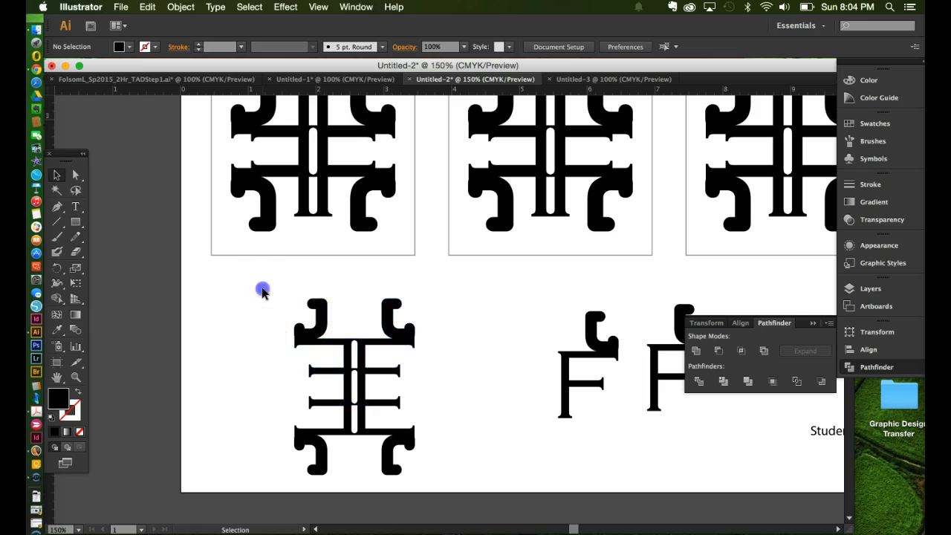
# Move the whole four-letter motif so that it is centred directly beneath the Mini Pattern 1 box.
pyautogui.moveTo(261, 289); pyautogui.dragTo(427, 468)
pyautogui.moveTo(392, 443); pyautogui.dragTo(352, 413)
pyautogui.click(456, 411)
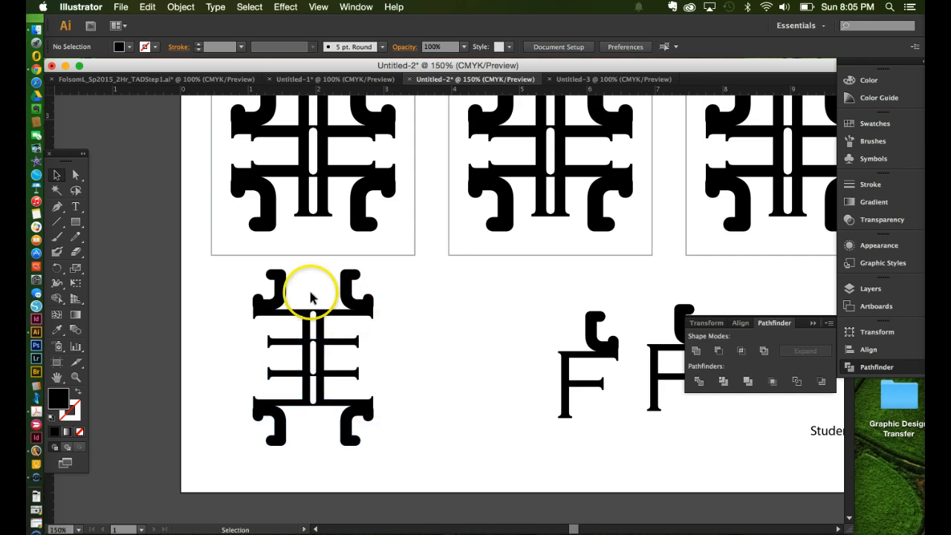
# Delete the four-letter motif beneath the Mini Pattern 1 box.
pyautogui.moveTo(239, 280); pyautogui.dragTo(431, 440)
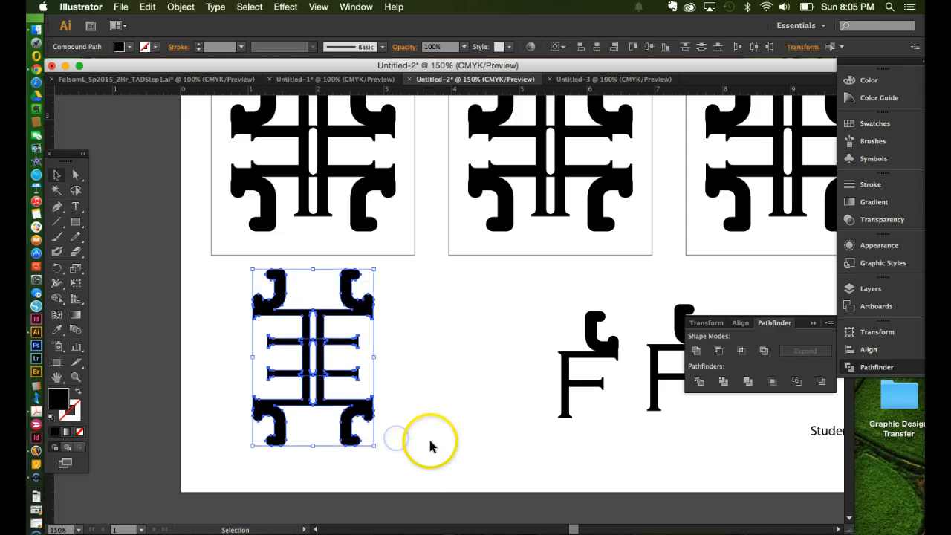
pyautogui.click(431, 440)
pyautogui.scroll(1, 436, 446)
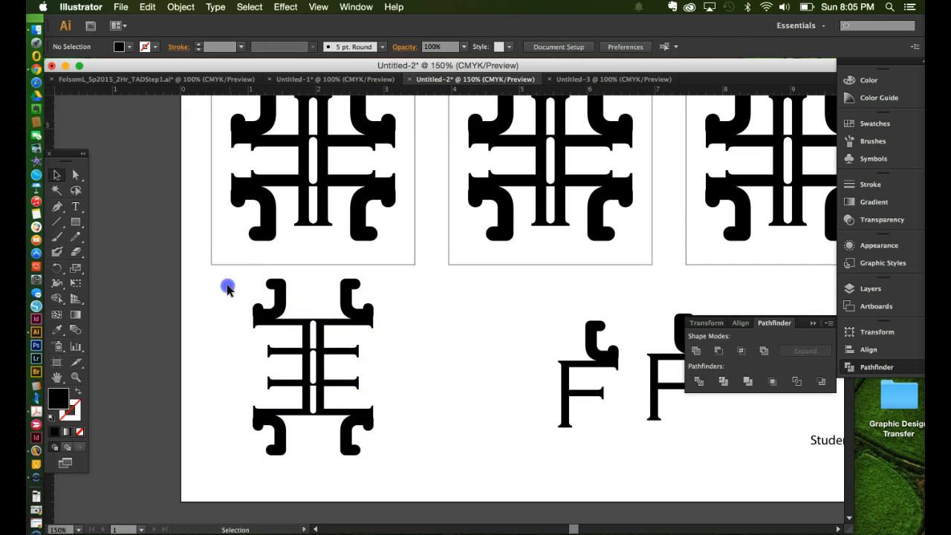
pyautogui.moveTo(227, 282); pyautogui.dragTo(414, 446)
pyautogui.press('Delete')
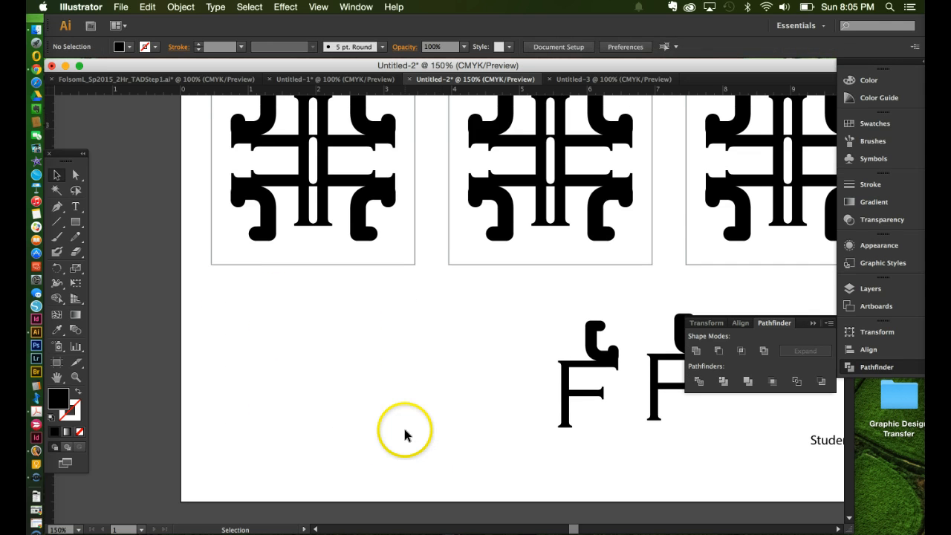
# Switch to Chrome to view the example pattern motifs in Type as Design-FS.pdf.
pyautogui.scroll(4, 404, 416)
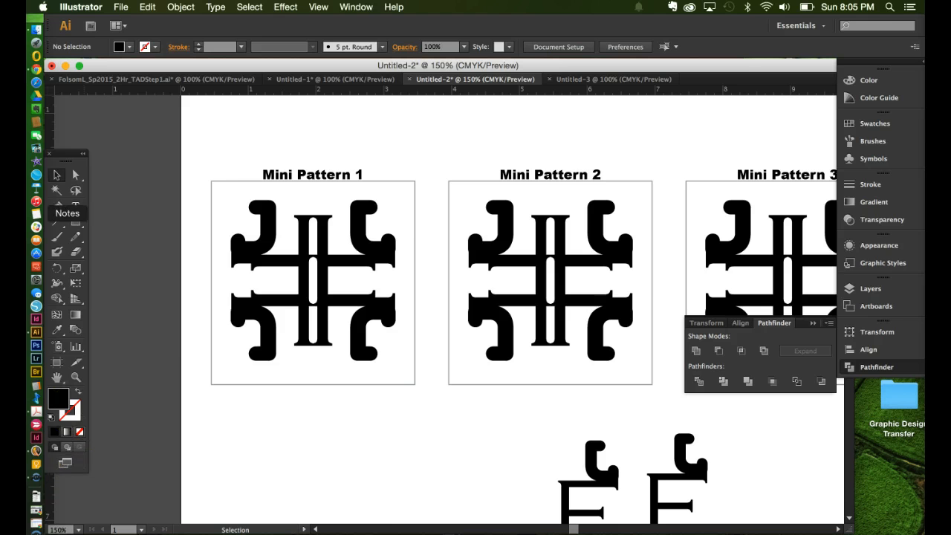
pyautogui.click(35, 69)
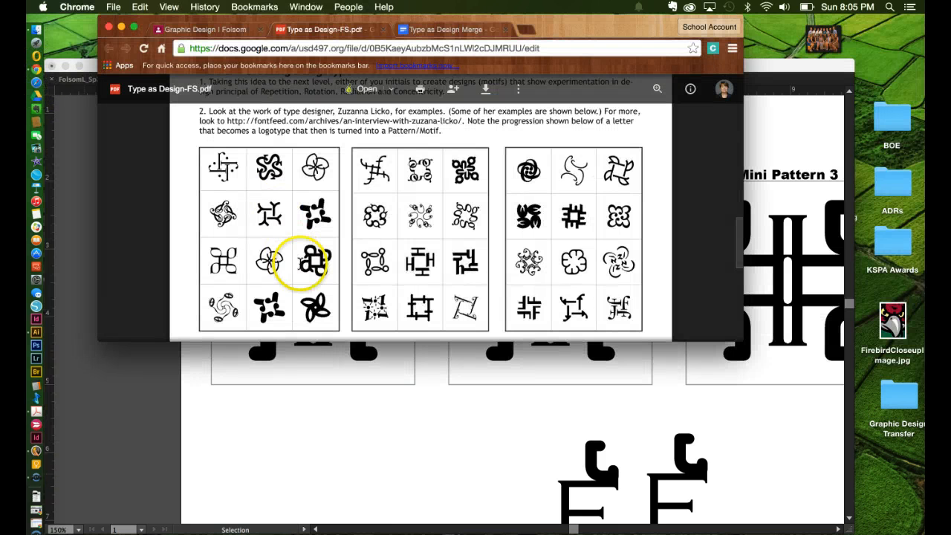
# Read the Mini Pattern requirements row in the Type as Design Merge grade sheet.
pyautogui.click(453, 29)
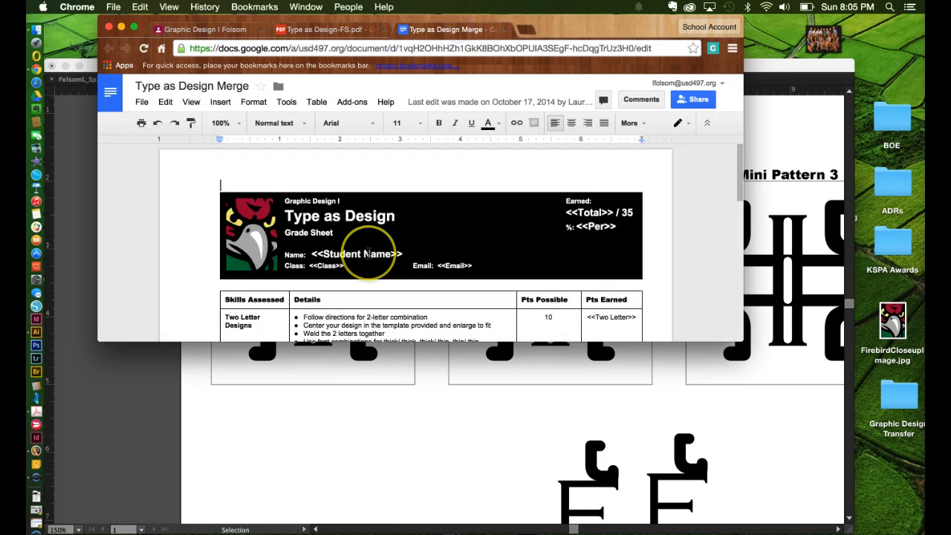
pyautogui.scroll(-5, 366, 253)
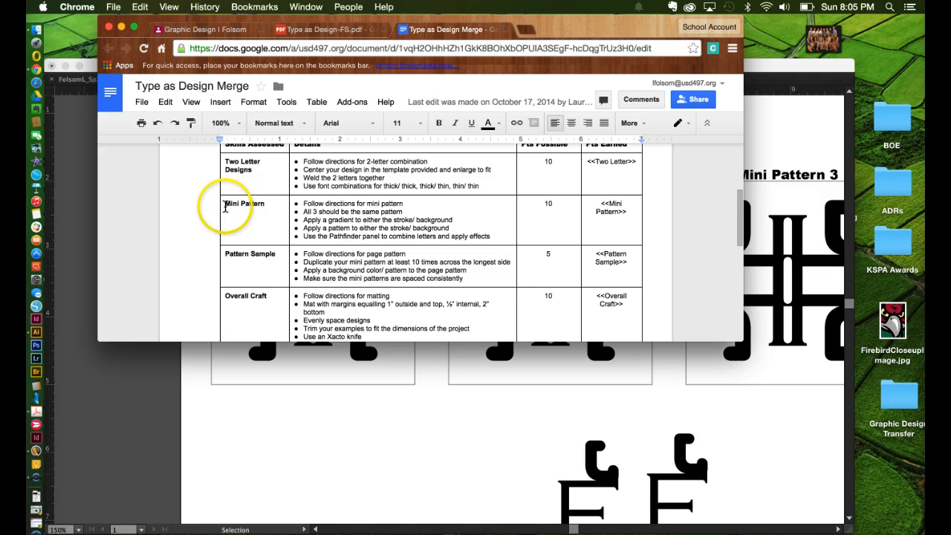
pyautogui.moveTo(237, 205); pyautogui.dragTo(600, 229)
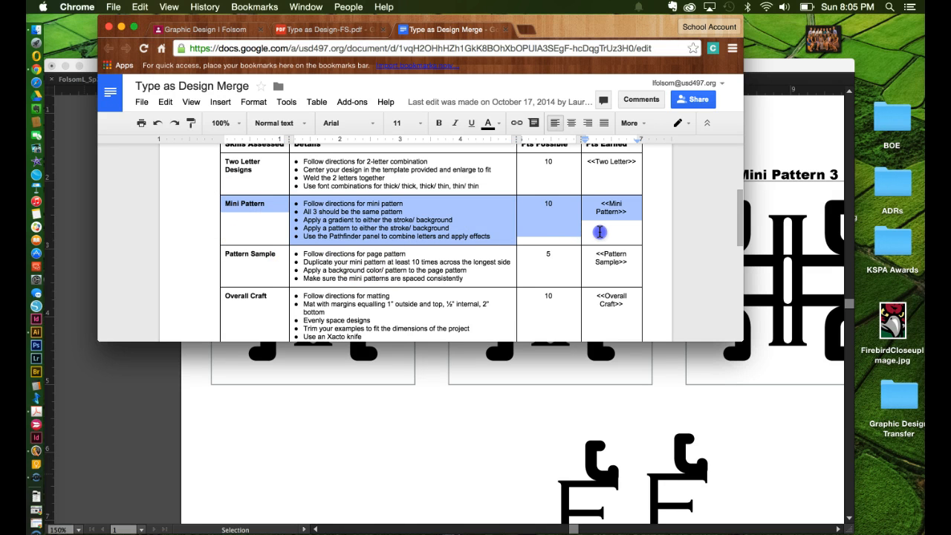
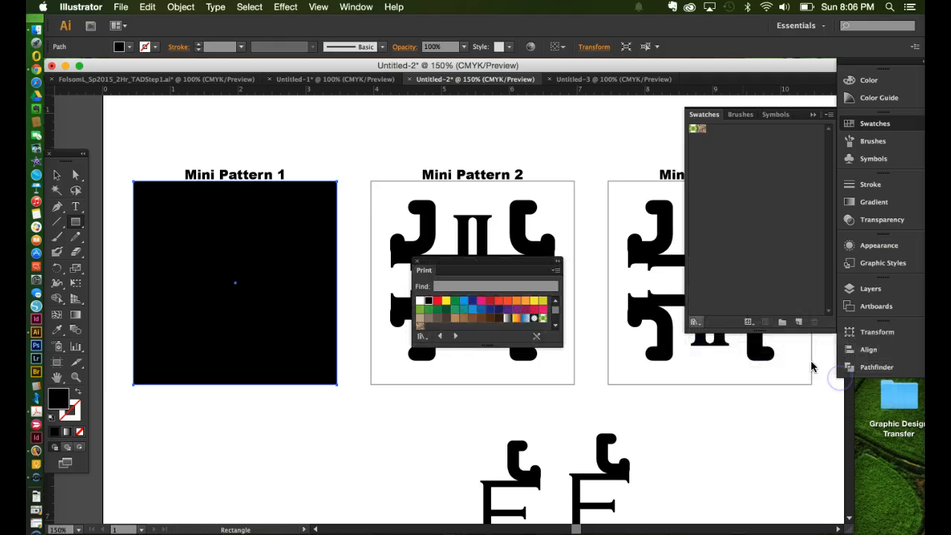
# Fill the square covering the Mini Pattern 1 box with CMYK Magenta and send it to the back behind the motif.
pyautogui.click(481, 305)
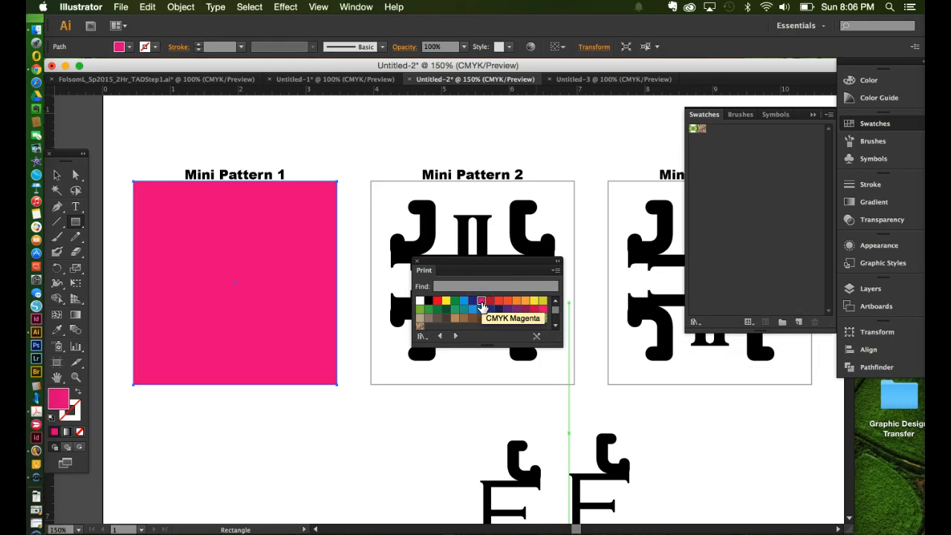
pyautogui.click(56, 175)
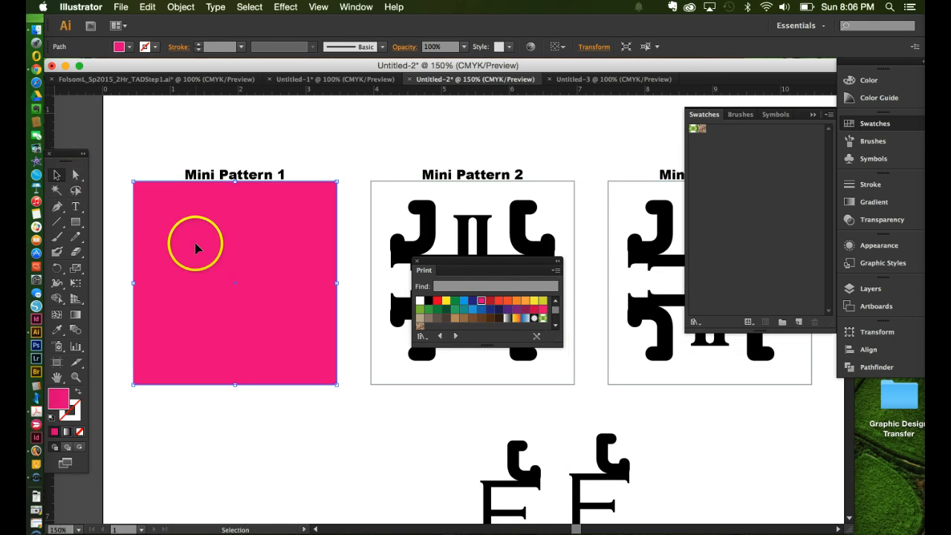
pyautogui.rightClick(196, 247)
pyautogui.moveTo(292, 419)
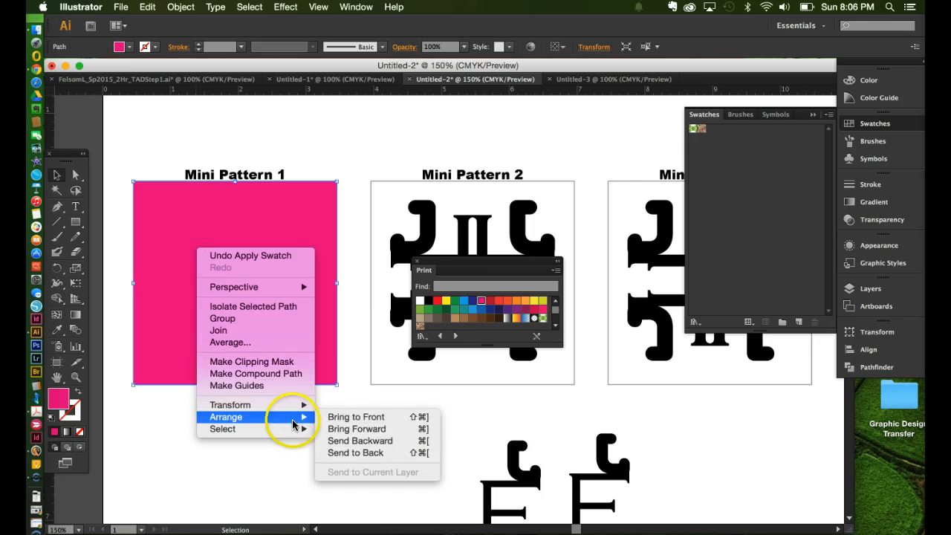
pyautogui.click(335, 454)
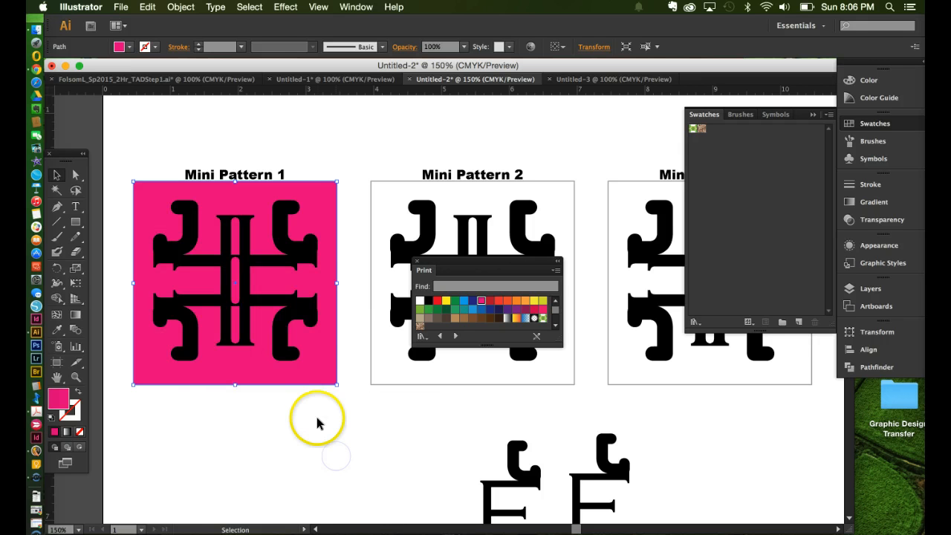
pyautogui.click(298, 444)
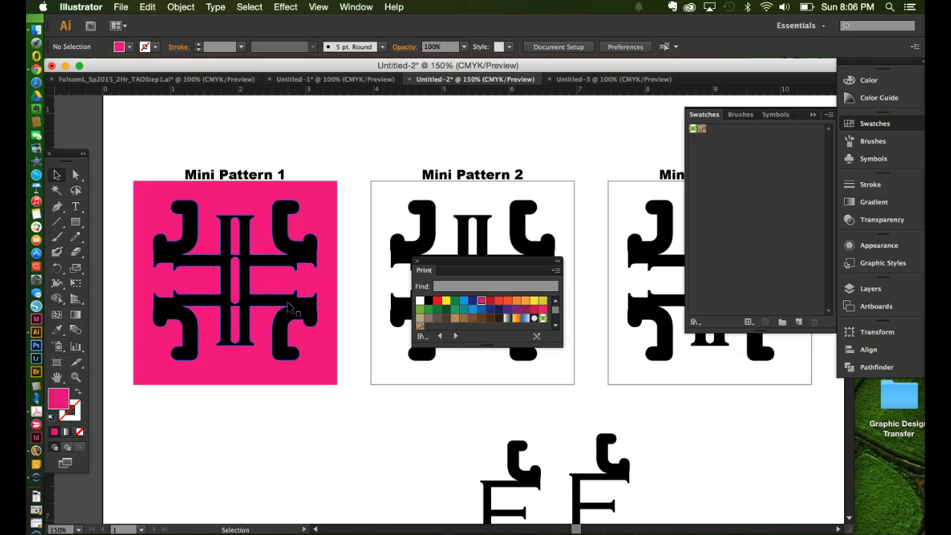
# Give the black motif in the Mini Pattern 1 box a yellow stroke picked from the CMYK spectrum.
pyautogui.click(289, 306)
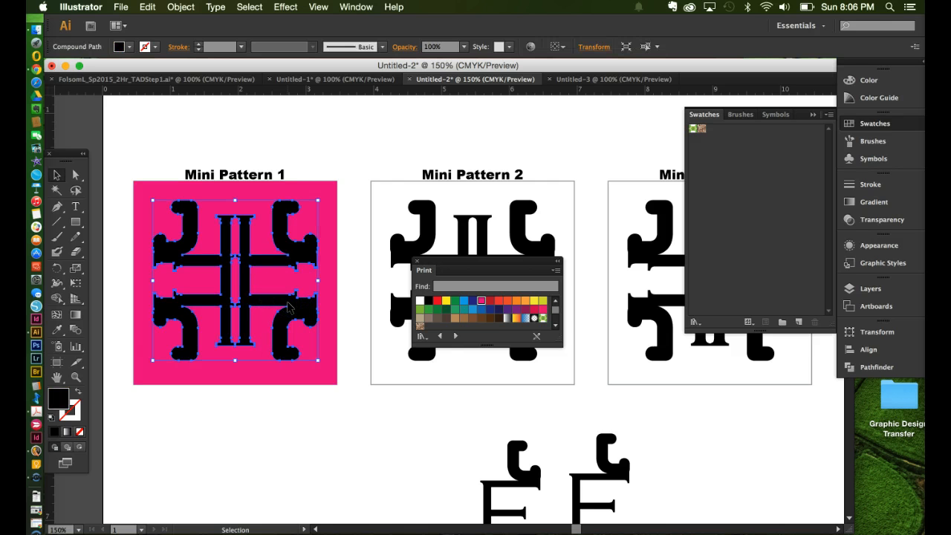
pyautogui.click(241, 262)
pyautogui.moveTo(243, 261); pyautogui.dragTo(253, 301)
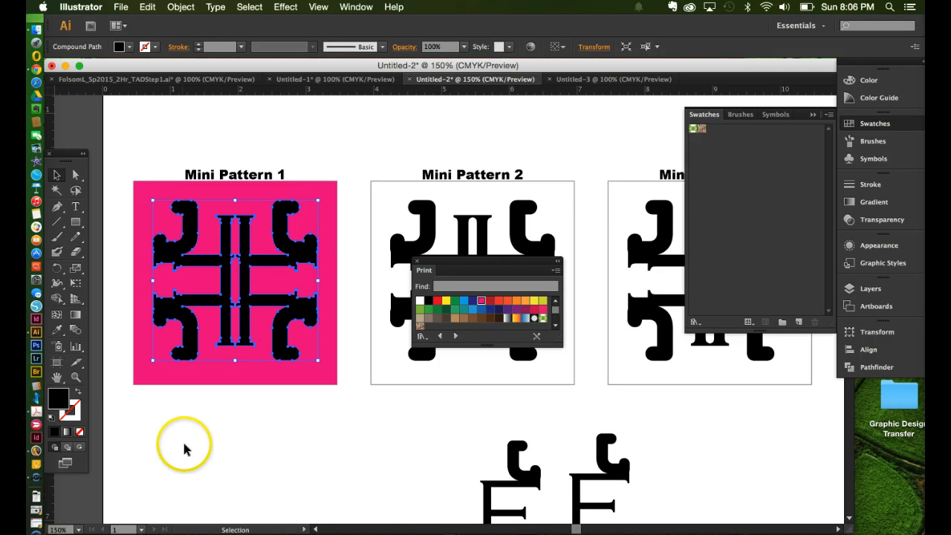
pyautogui.click(76, 415)
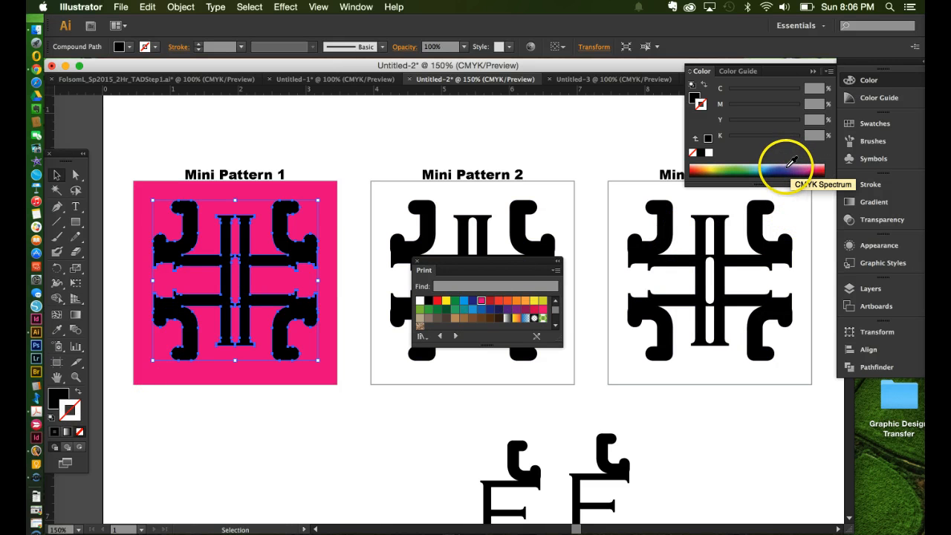
pyautogui.click(724, 164)
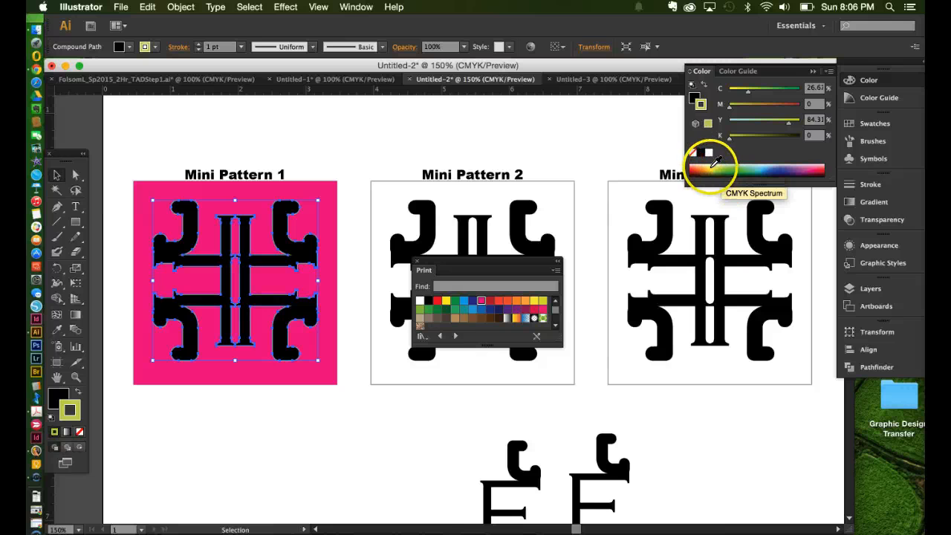
pyautogui.click(713, 166)
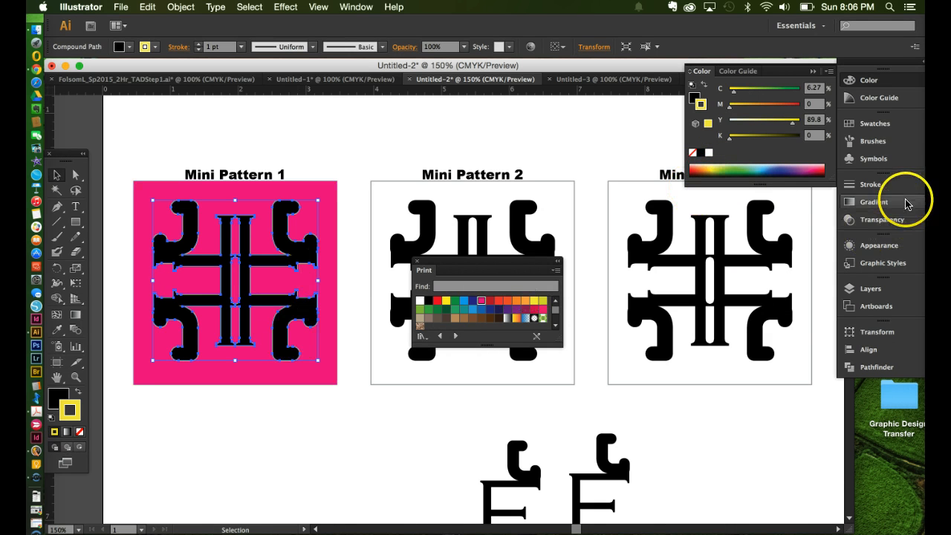
# Set the Mini Pattern 1 motif's stroke weight to 2 pt and deselect it.
pyautogui.click(874, 193)
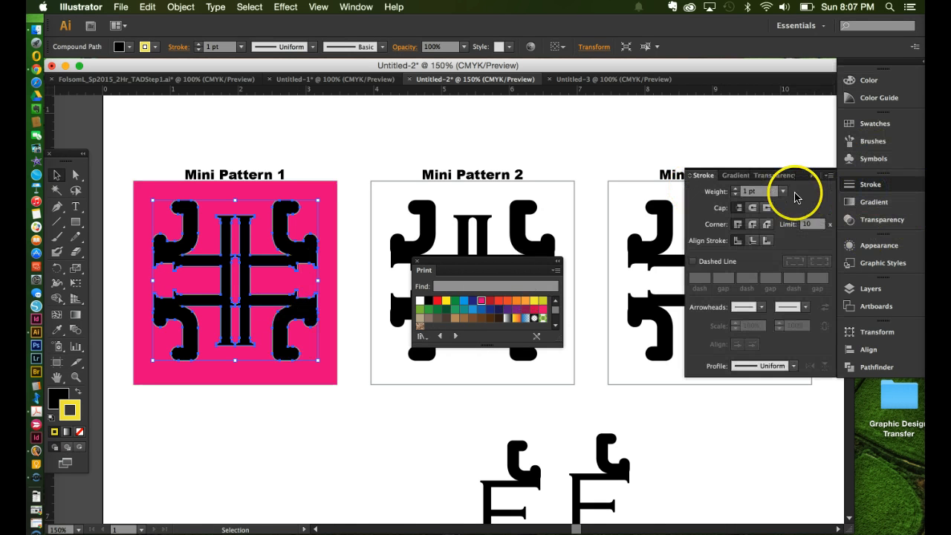
pyautogui.click(782, 190)
pyautogui.click(797, 260)
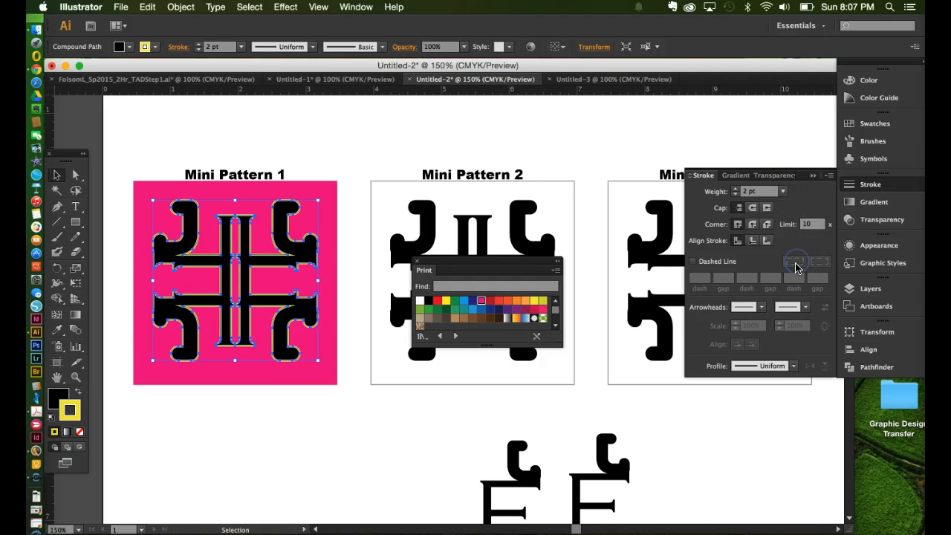
pyautogui.click(318, 410)
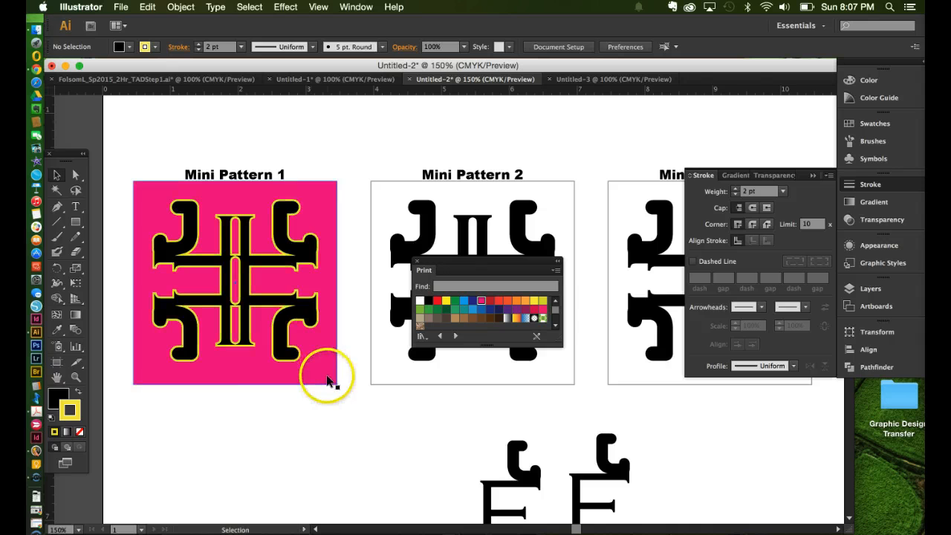
# Fill the magenta background square of Mini Pattern 1 with the Hot Pink gradient from the Brights gradient library.
pyautogui.click(327, 379)
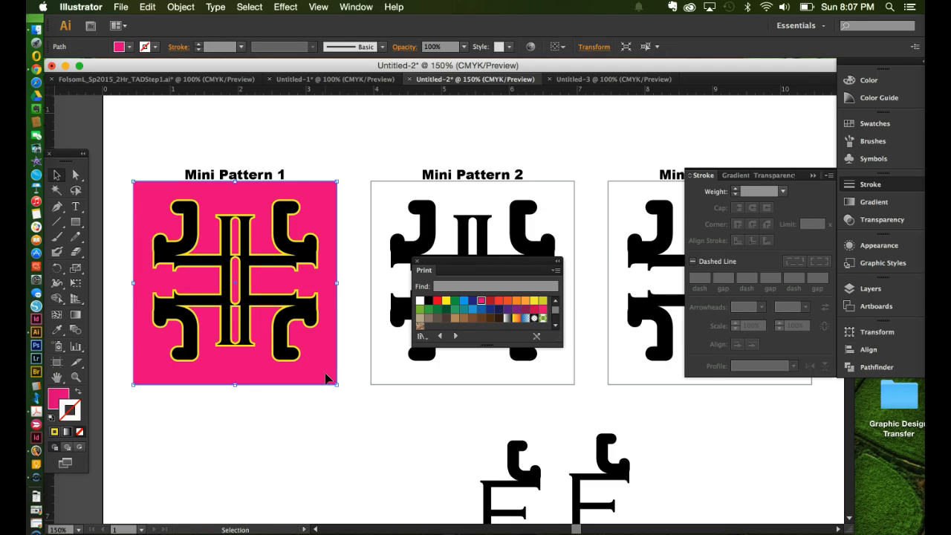
pyautogui.click(61, 396)
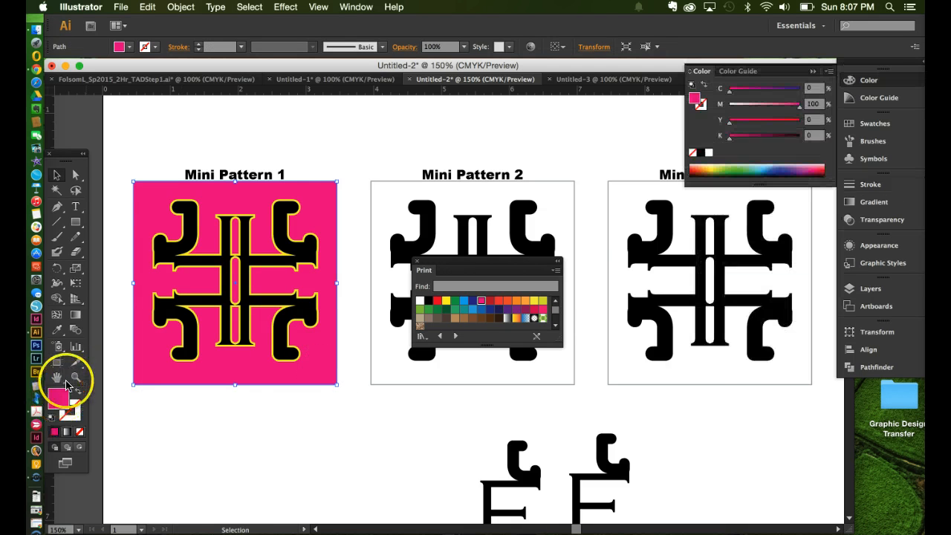
pyautogui.click(77, 317)
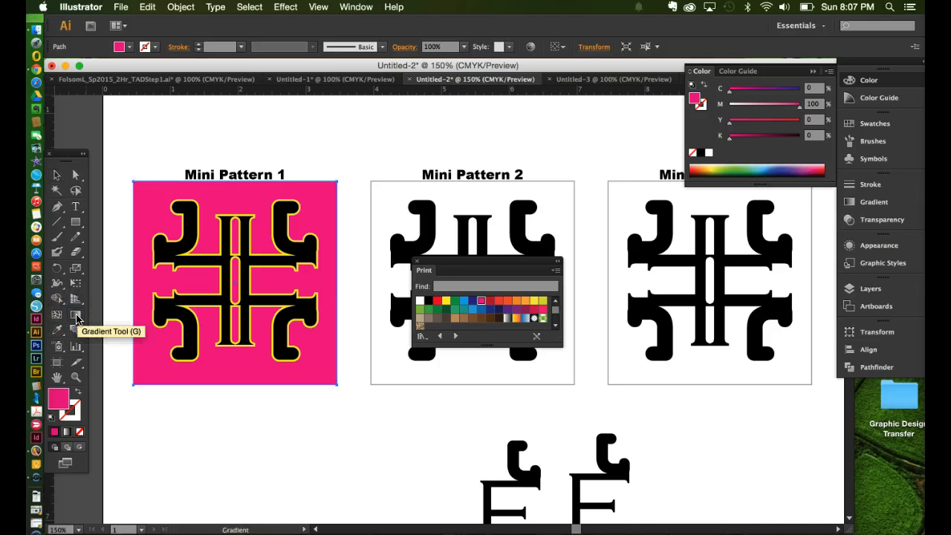
pyautogui.click(866, 209)
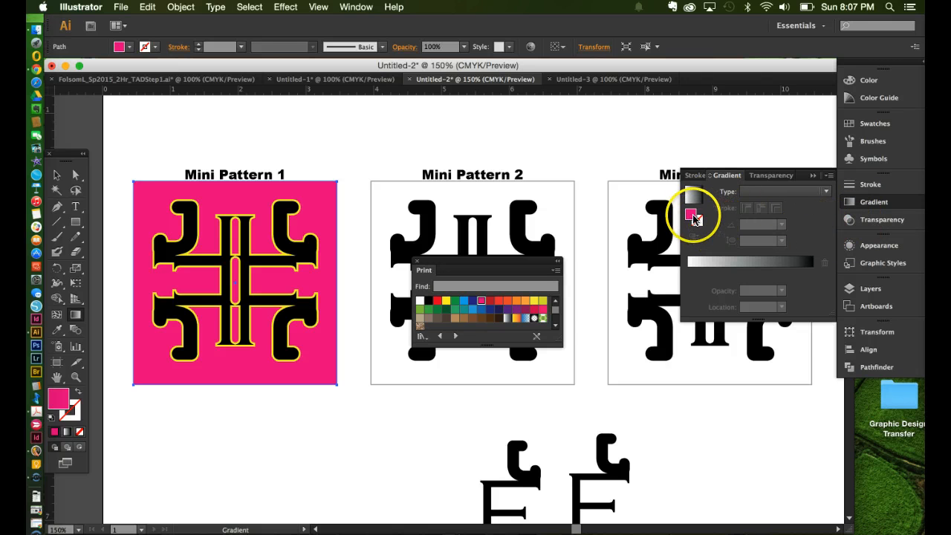
pyautogui.click(871, 125)
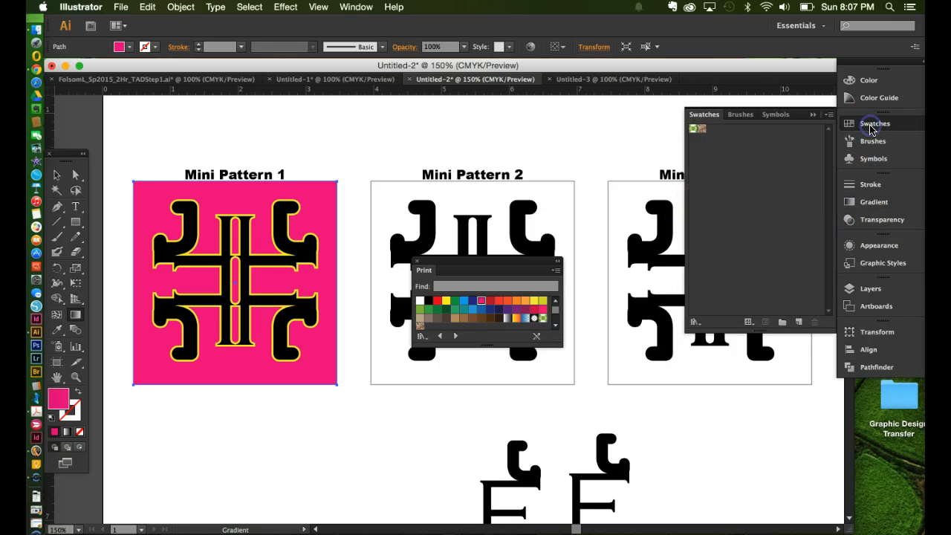
pyautogui.click(696, 323)
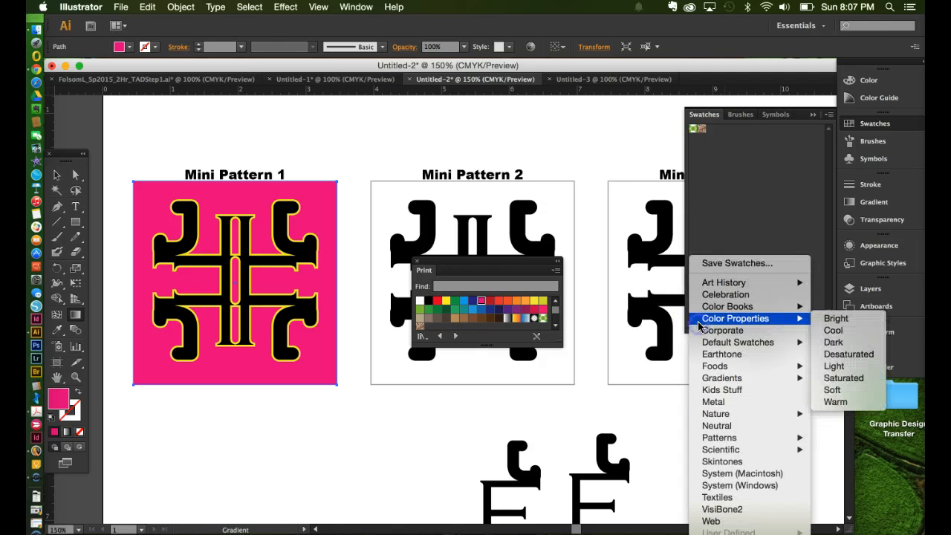
pyautogui.moveTo(717, 377)
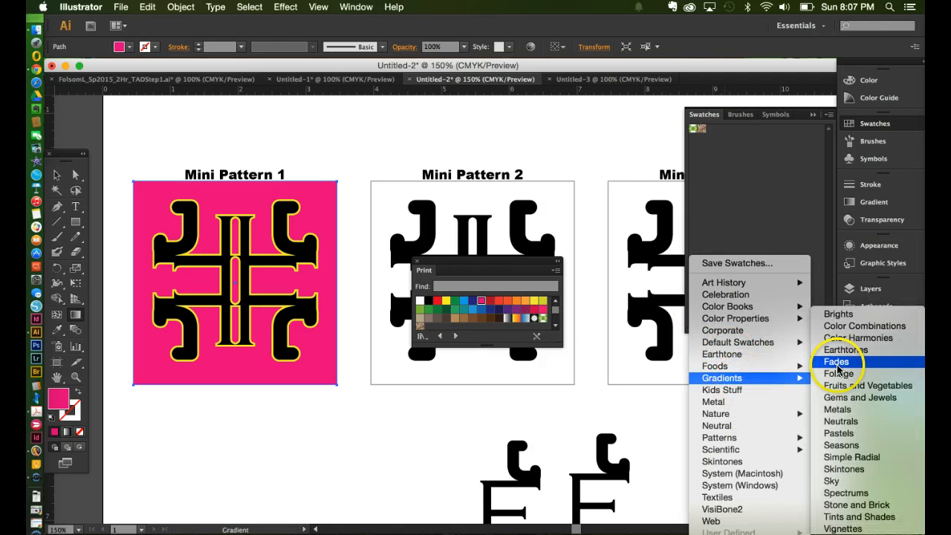
pyautogui.click(853, 315)
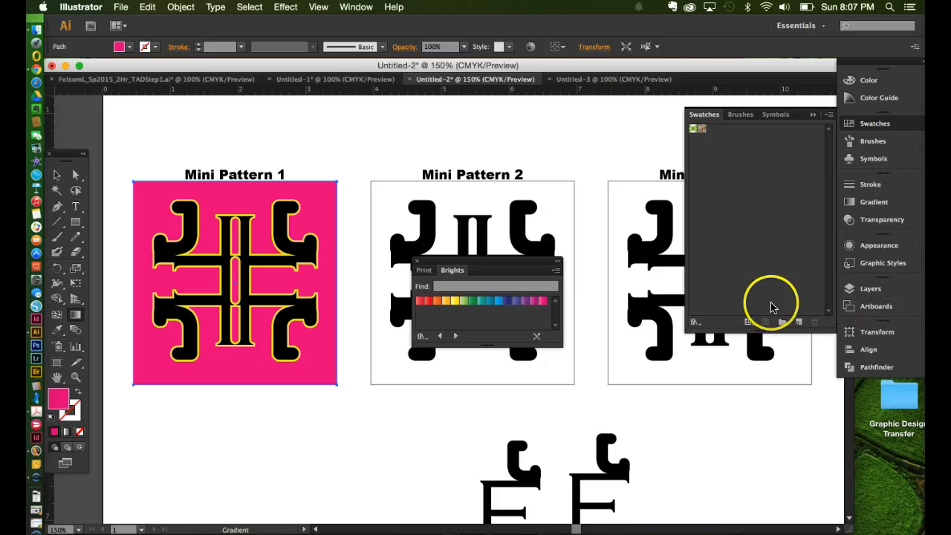
pyautogui.click(542, 302)
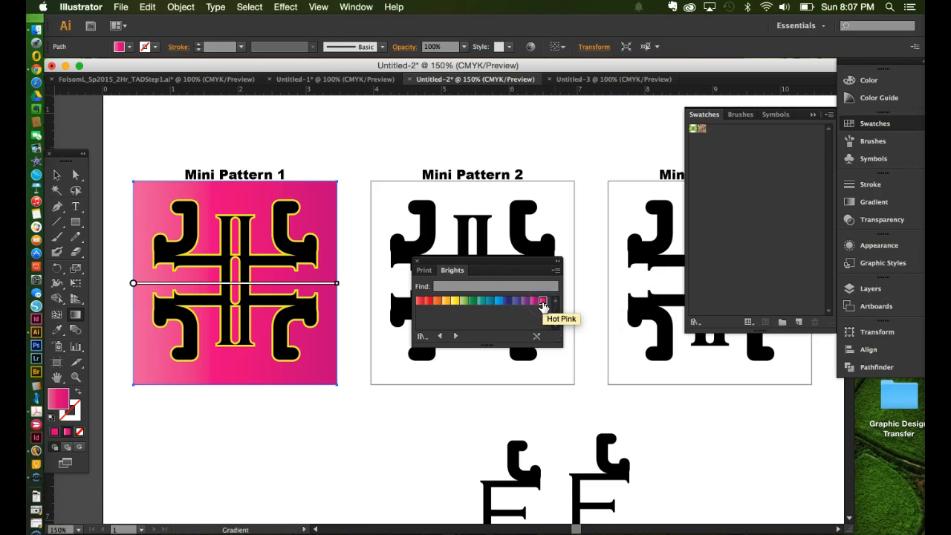
# Shift the background's linear gradient to start farther inside the square, and slide its end and middle colour stops toward the start.
pyautogui.moveTo(134, 286)
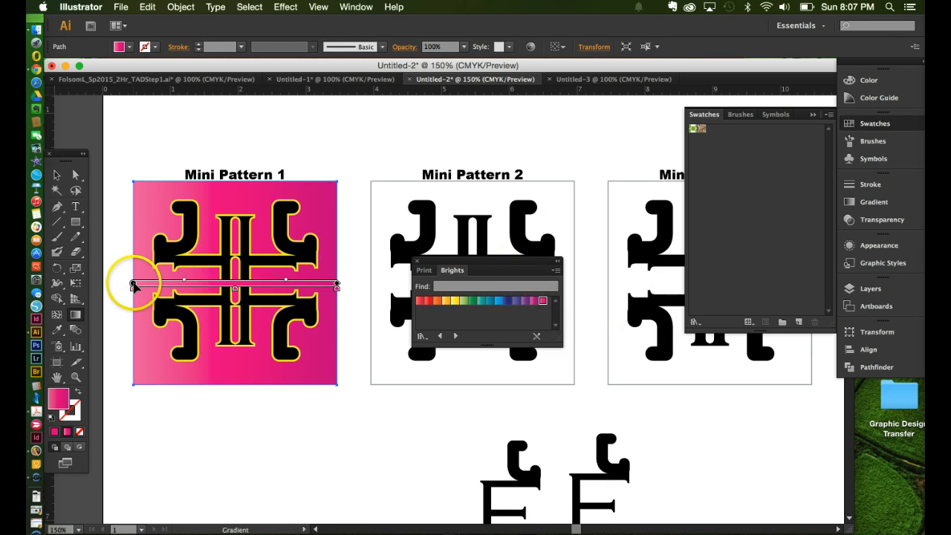
pyautogui.moveTo(134, 284); pyautogui.dragTo(187, 285)
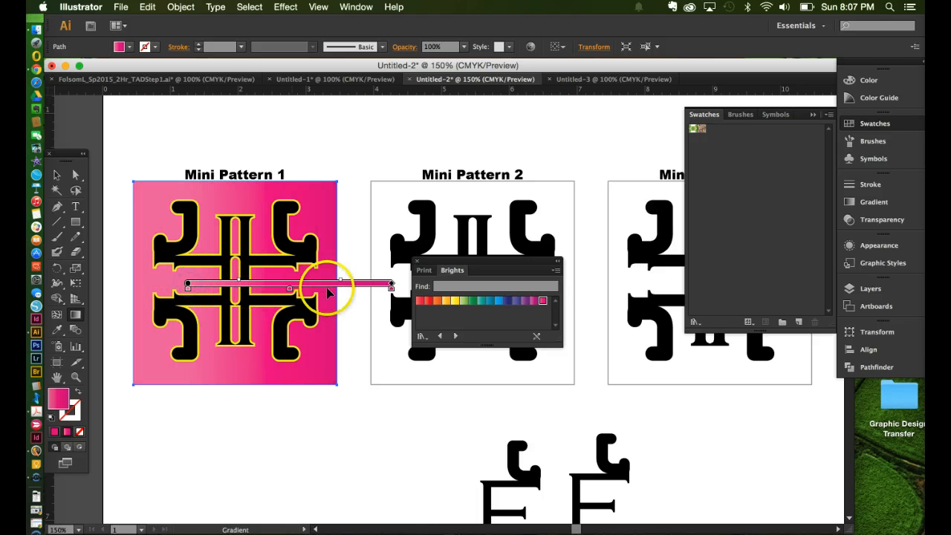
pyautogui.moveTo(391, 287); pyautogui.dragTo(344, 286)
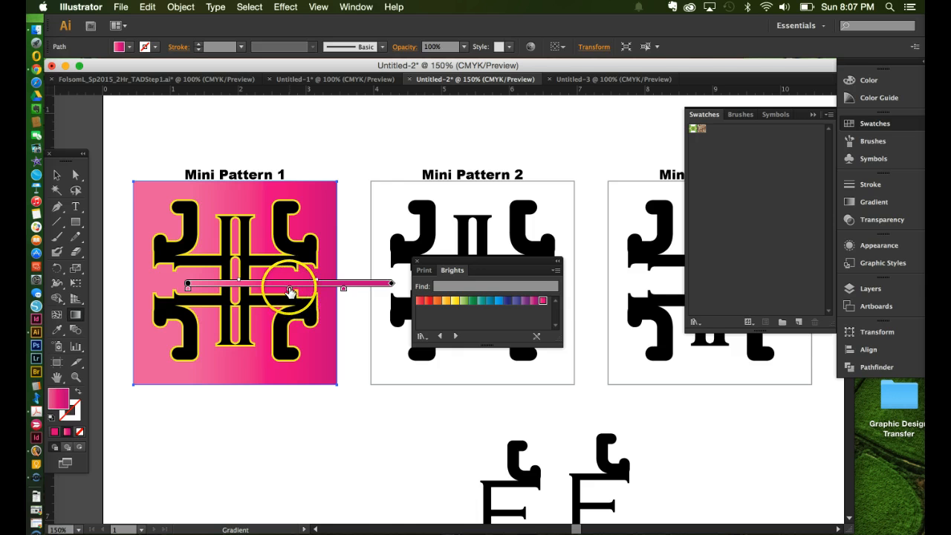
pyautogui.moveTo(267, 291); pyautogui.dragTo(262, 292)
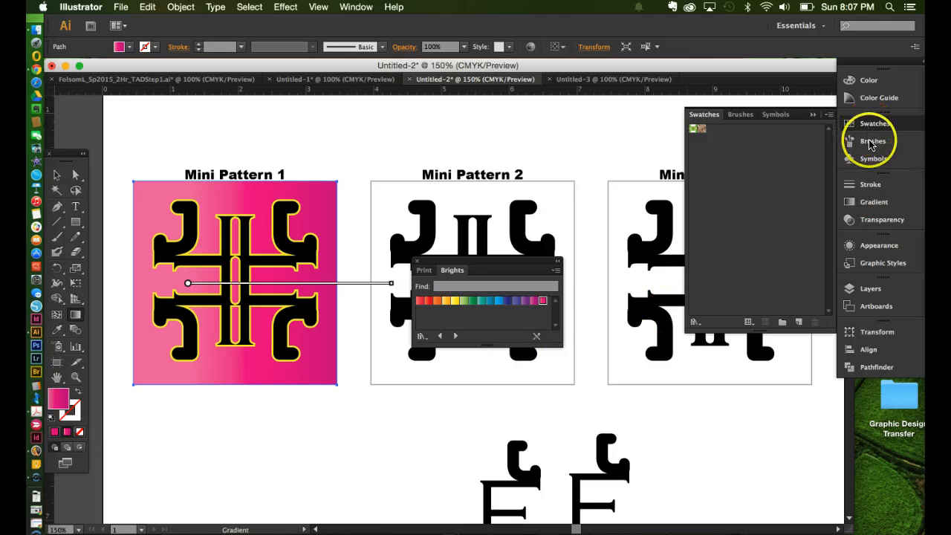
# Change the background square's gradient type to Radial.
pyautogui.click(873, 202)
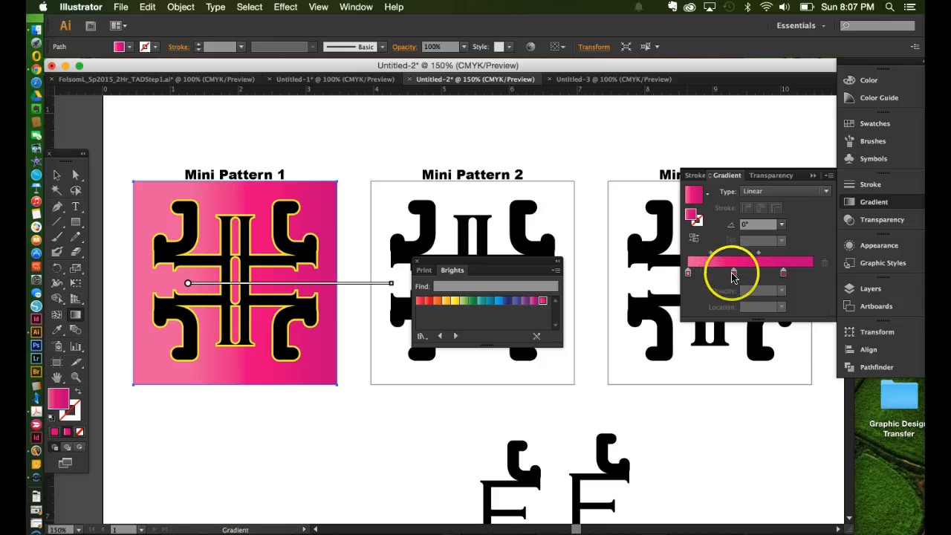
pyautogui.click(758, 191)
pyautogui.click(759, 217)
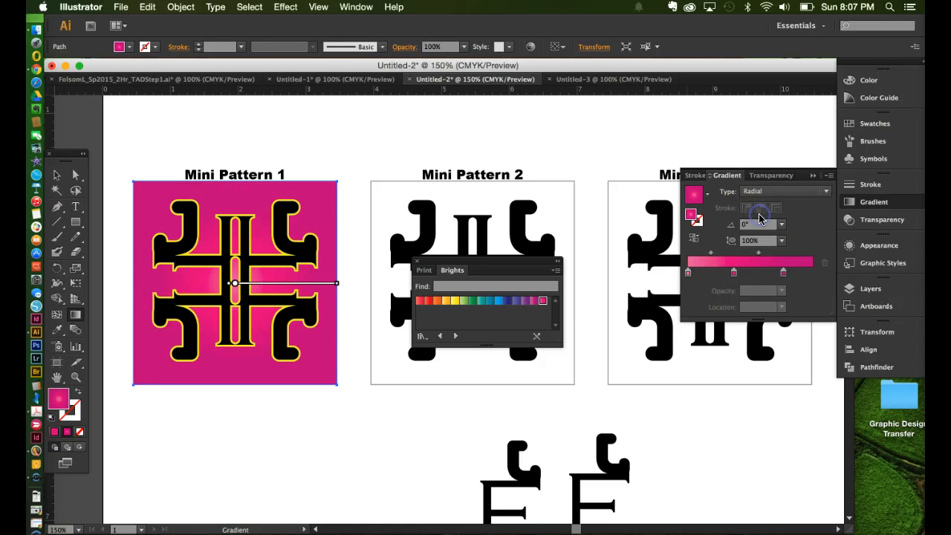
# Reposition the radial gradient's stops: the first to 5.38%, the last slightly outward, and the middle to about 72%.
pyautogui.click(874, 124)
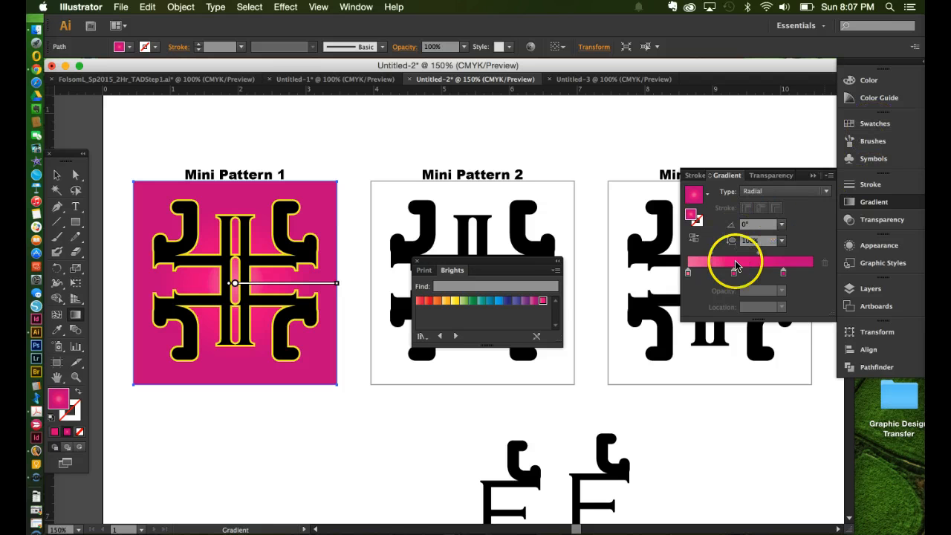
pyautogui.moveTo(687, 274); pyautogui.dragTo(698, 276)
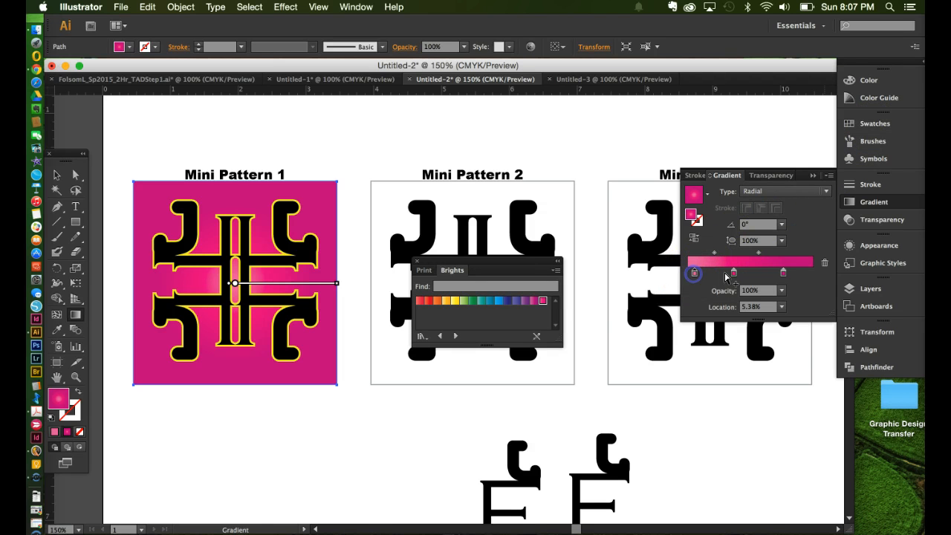
pyautogui.click(784, 275)
pyautogui.moveTo(788, 277); pyautogui.dragTo(794, 275)
pyautogui.click(734, 275)
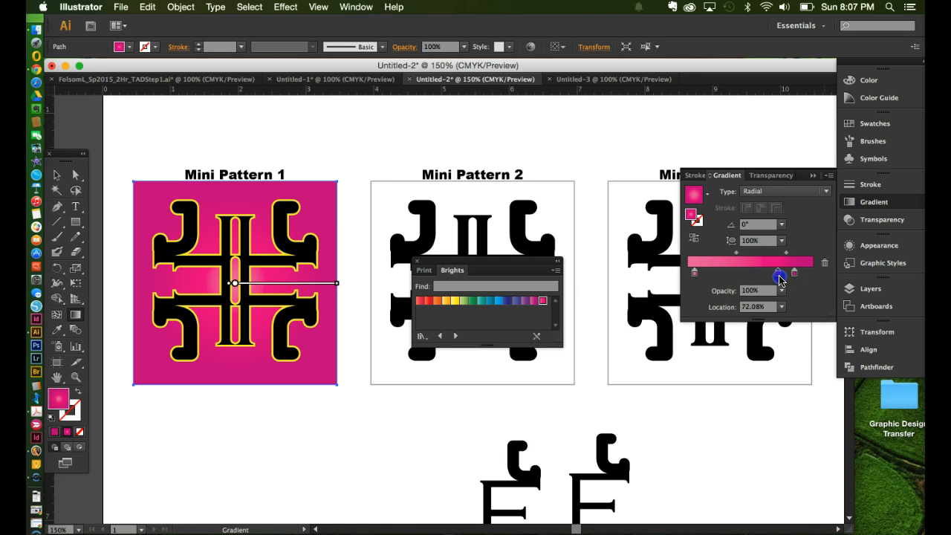
# Move the first colour stop of Mini Pattern 1's radial background gradient to 32.95% and bring the middle stop slightly inward.
pyautogui.moveTo(698, 275); pyautogui.dragTo(732, 273)
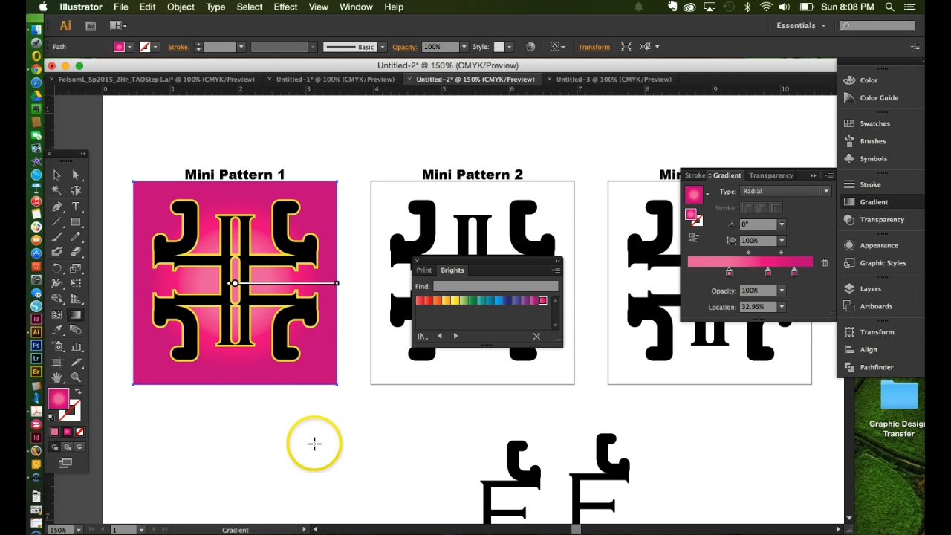
pyautogui.click(56, 175)
pyautogui.click(435, 477)
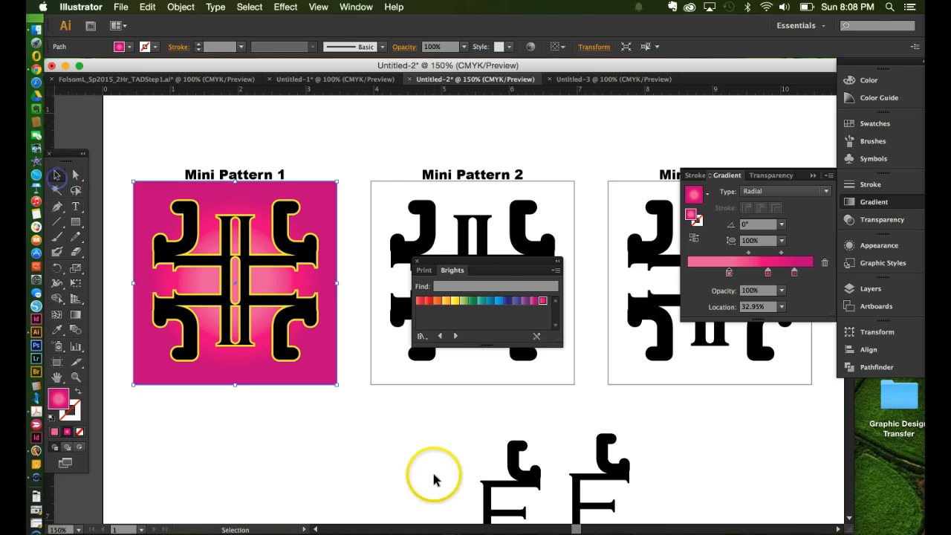
# Move the Brights swatch library clear of the artwork and select the Mini Pattern 2 motif.
pyautogui.moveTo(452, 262); pyautogui.dragTo(725, 422)
pyautogui.moveTo(529, 338); pyautogui.dragTo(439, 267)
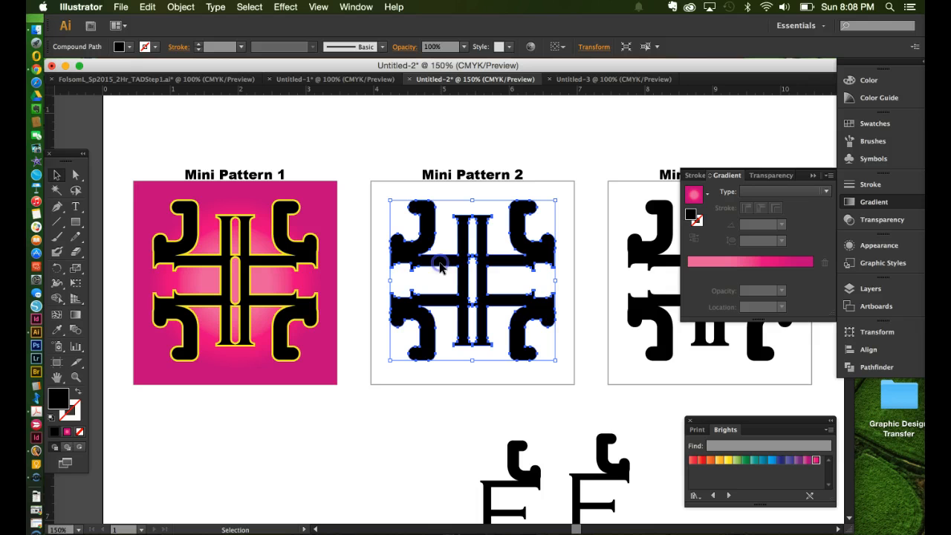
pyautogui.click(871, 123)
pyautogui.click(699, 130)
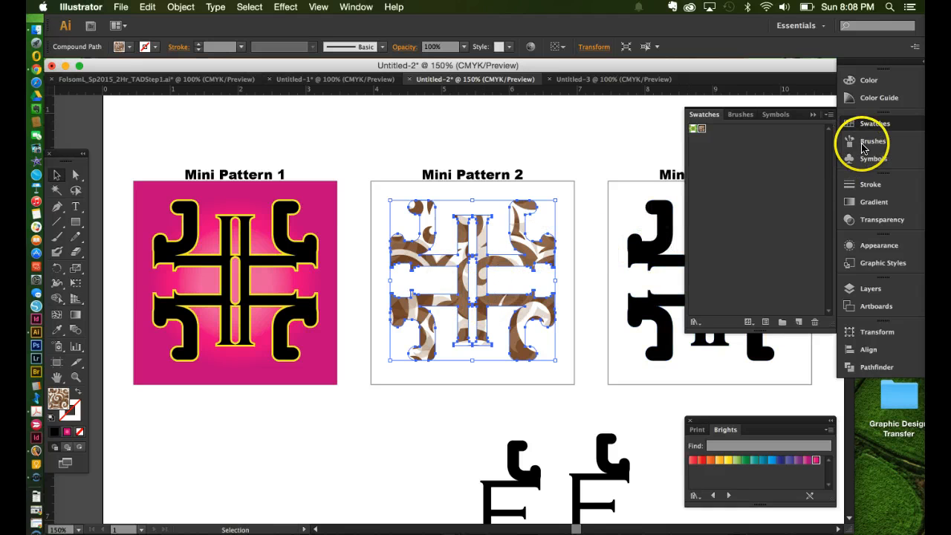
pyautogui.press('super+z')
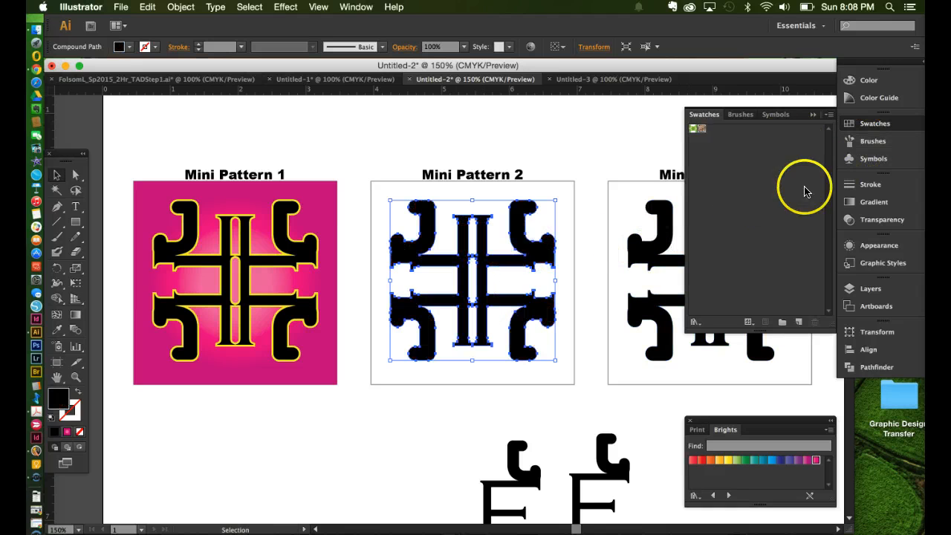
# Give the Mini Pattern 2 motif a 3 pt stroke.
pyautogui.click(855, 190)
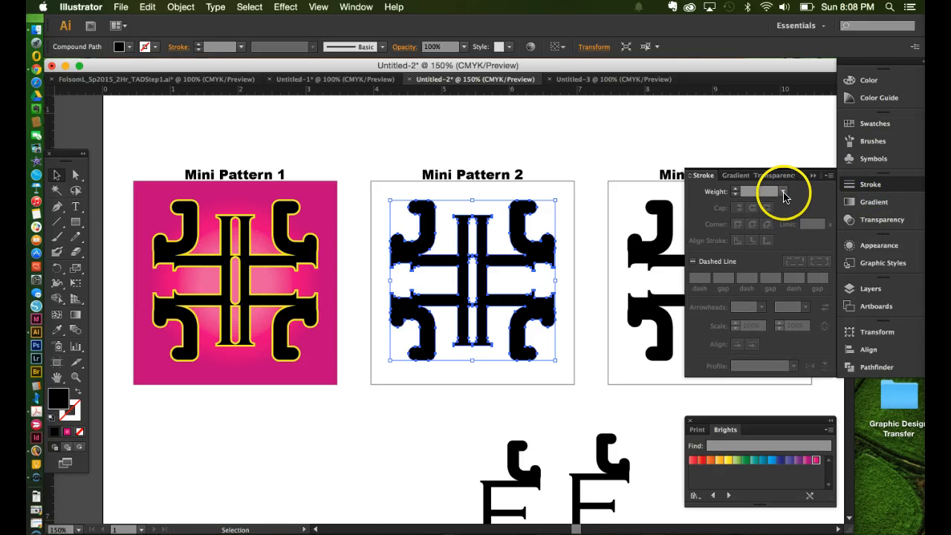
pyautogui.click(783, 191)
pyautogui.click(803, 274)
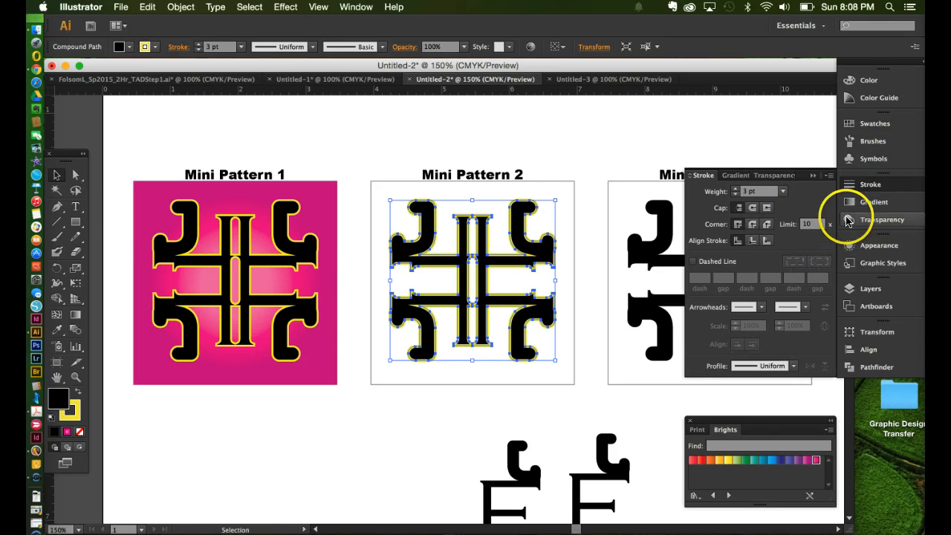
# Apply the brown swirl pattern swatch to the Mini Pattern 2 motif's stroke, and replace it with the green pattern swatch.
pyautogui.click(873, 125)
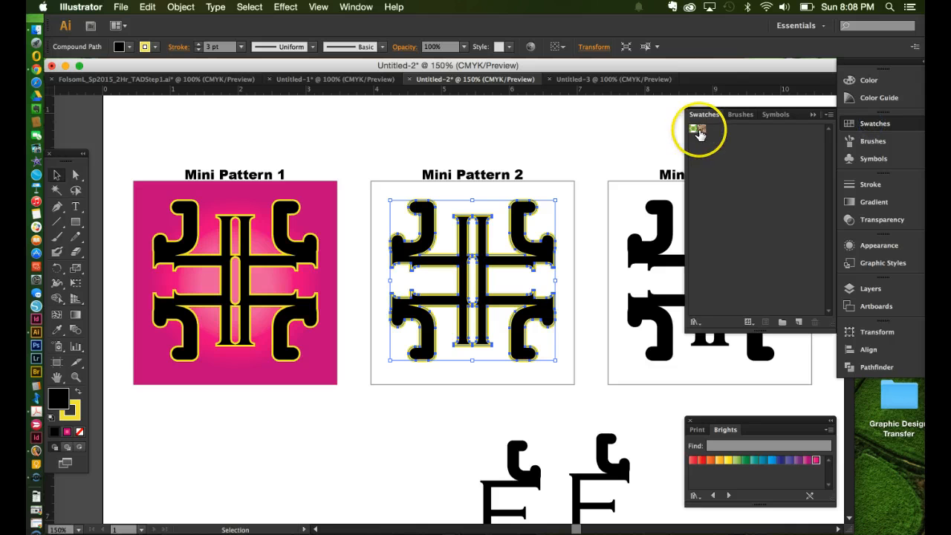
pyautogui.click(74, 413)
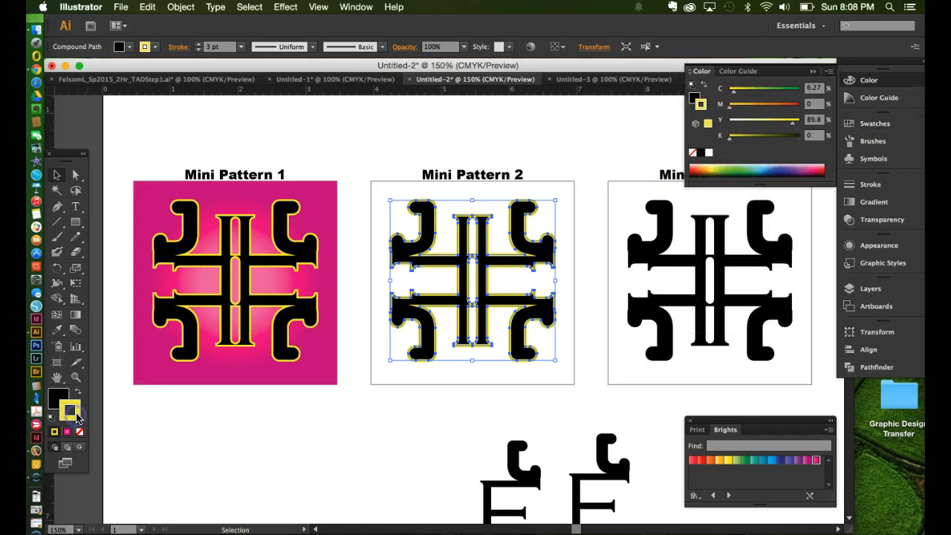
pyautogui.click(866, 123)
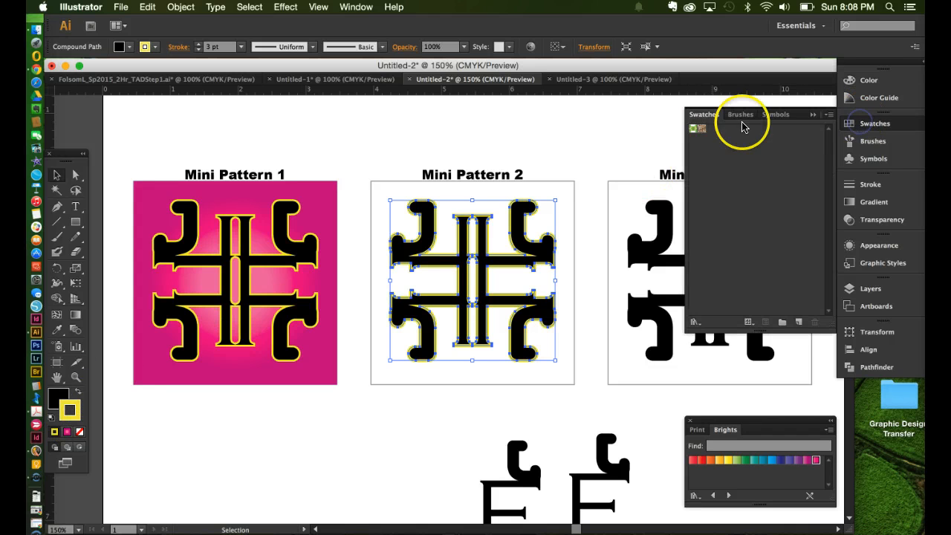
pyautogui.click(703, 133)
pyautogui.click(426, 395)
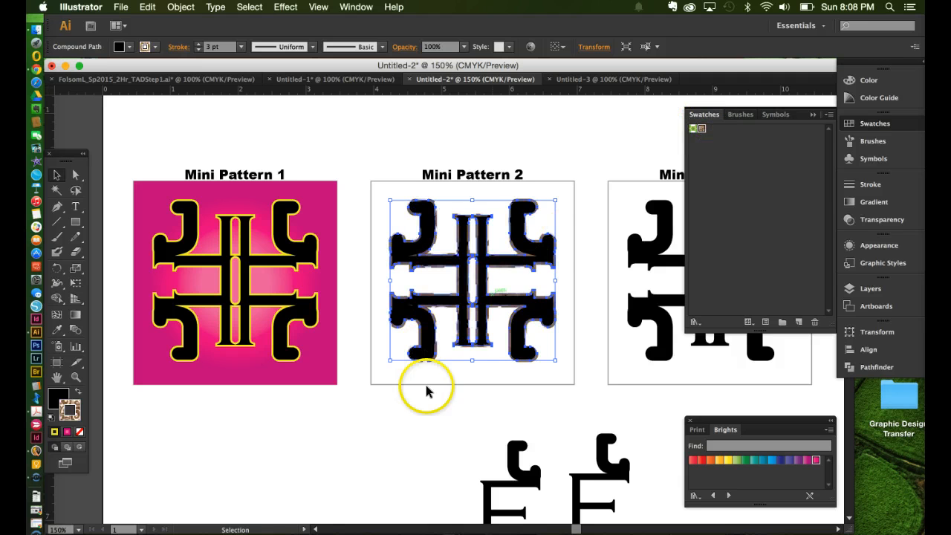
pyautogui.click(494, 301)
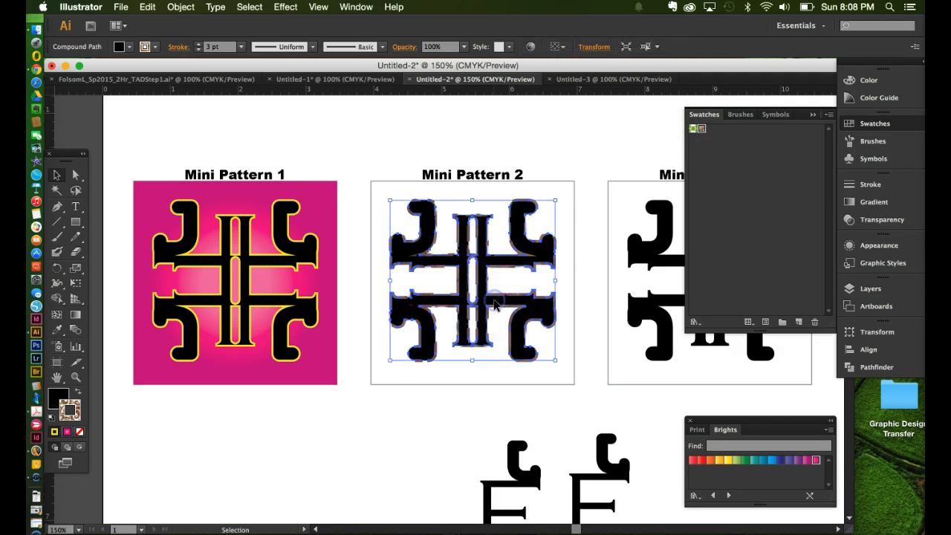
pyautogui.click(693, 131)
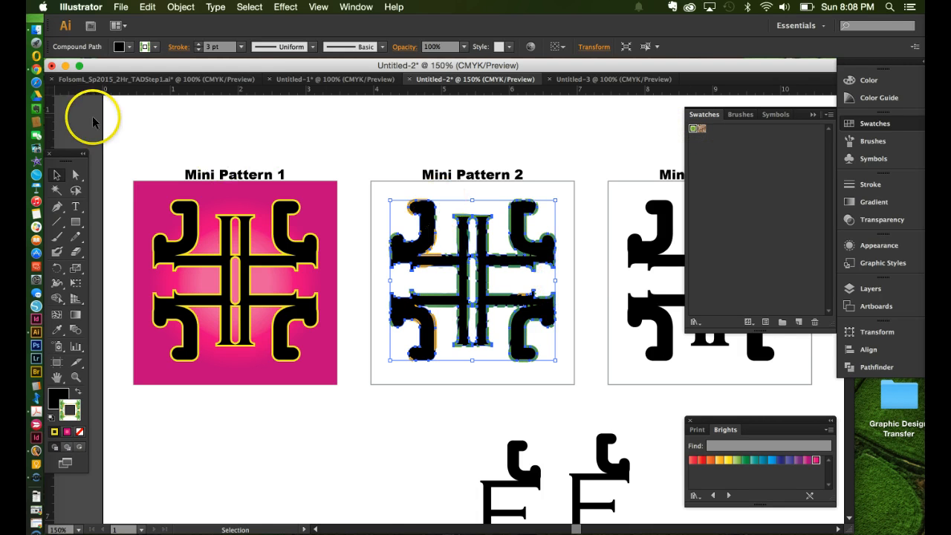
# Duplicate Mini Pattern 1's gradient background square onto the Mini Pattern 2 frame, behind the motif.
pyautogui.click(147, 197)
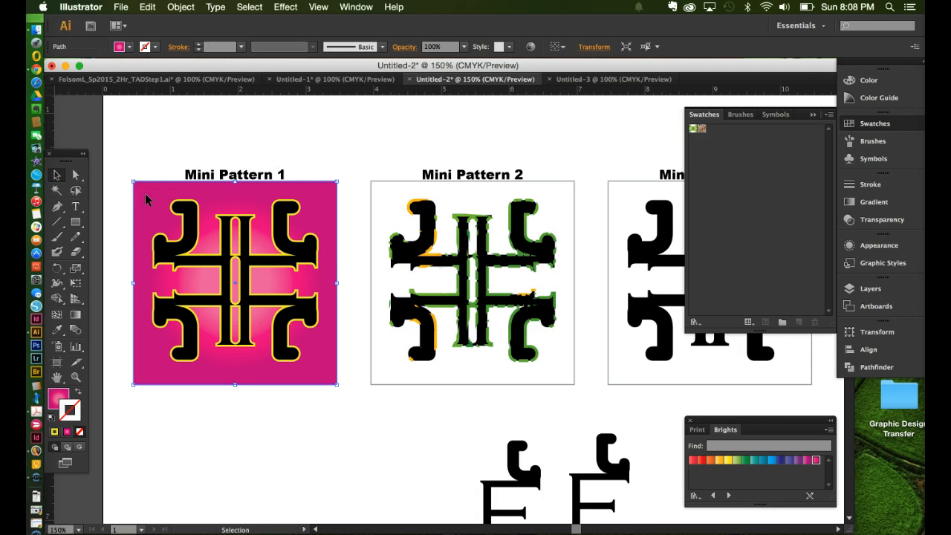
pyautogui.moveTo(145, 194); pyautogui.dragTo(386, 198)
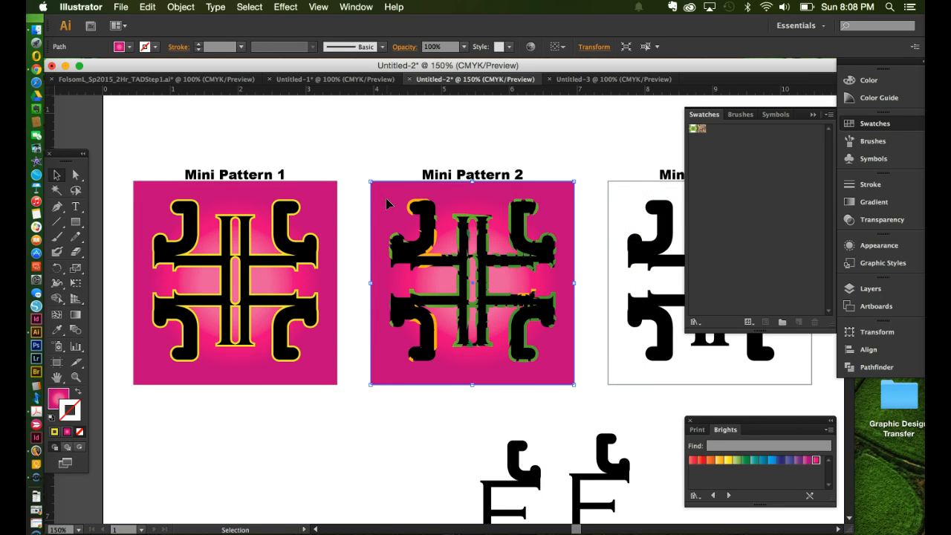
pyautogui.click(513, 354)
pyautogui.moveTo(531, 337); pyautogui.dragTo(502, 365)
# Load the Print default swatch library while the Mini Pattern 2 background square is selected.
pyautogui.click(869, 124)
pyautogui.click(867, 123)
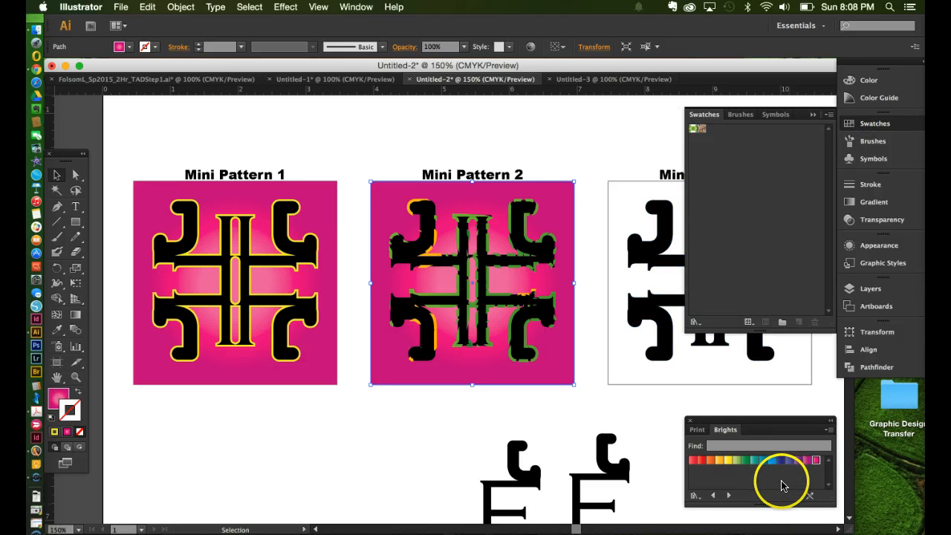
pyautogui.click(694, 494)
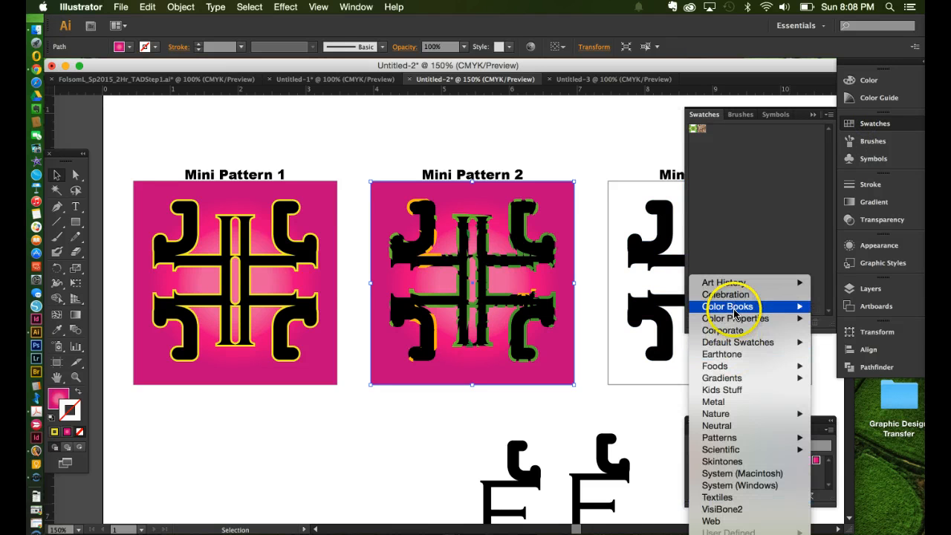
pyautogui.moveTo(735, 342)
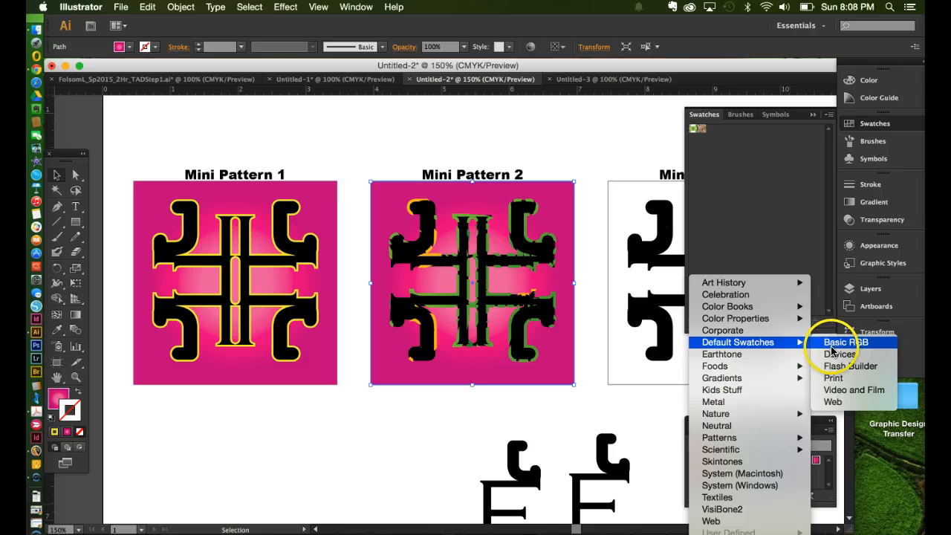
pyautogui.click(841, 382)
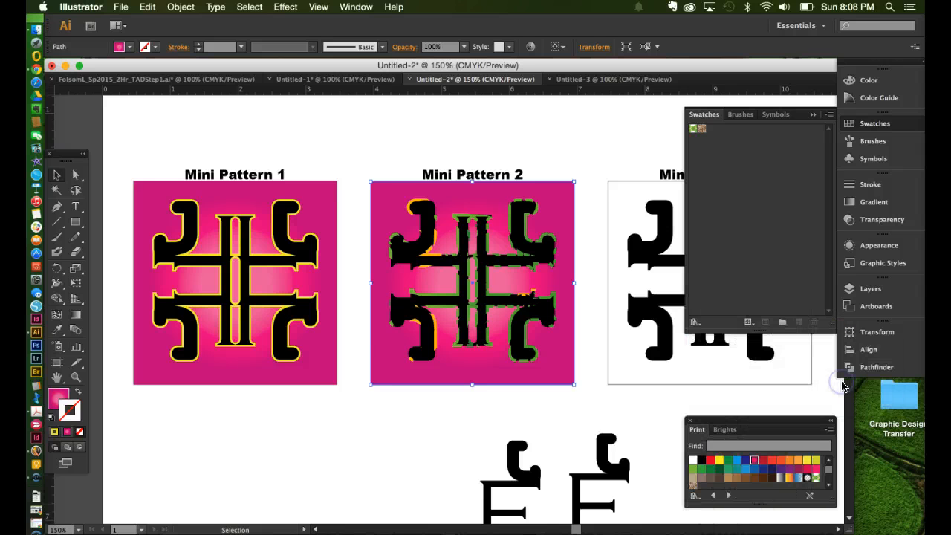
# Undo a brown stroke tried on the Mini Pattern 2 background square, fill it with the orange C=0 M=35 Y=85 K=0 swatch, and deselect it.
pyautogui.click(754, 479)
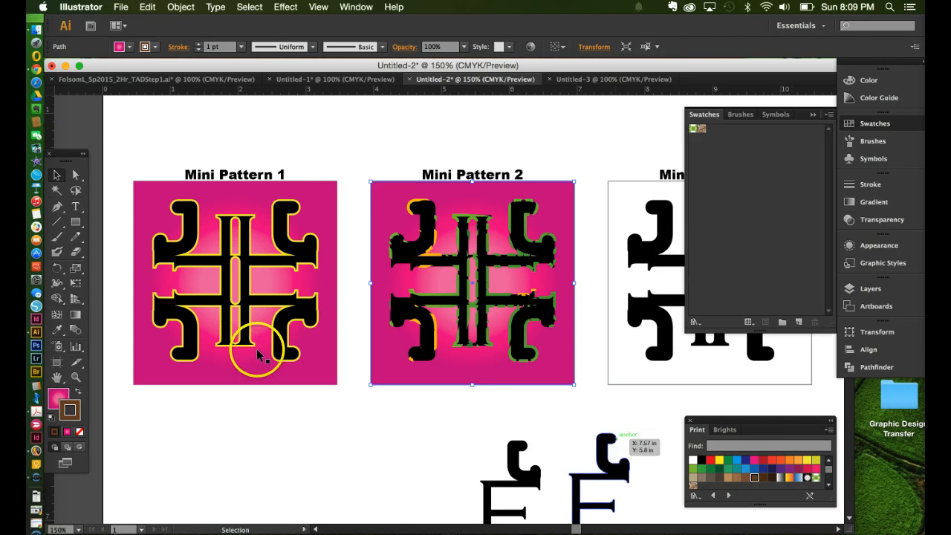
pyautogui.press('super+z')
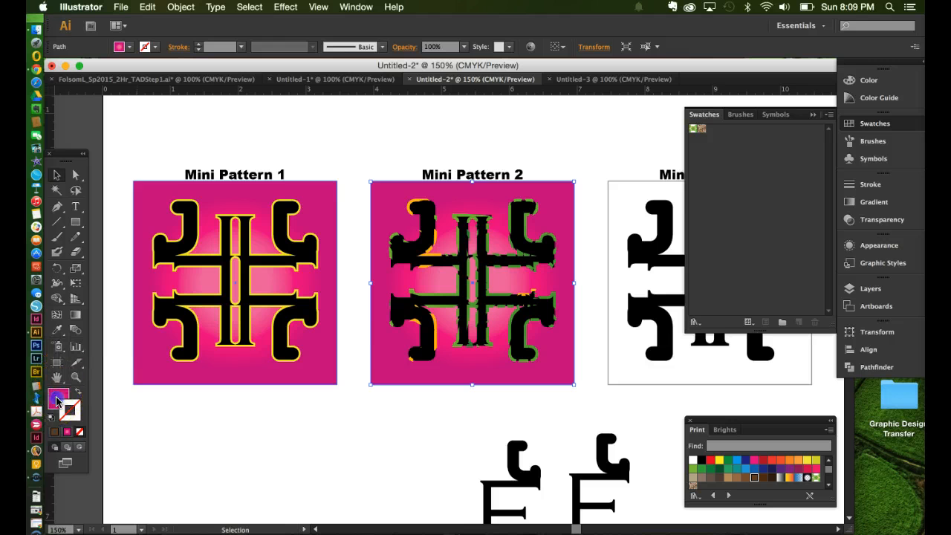
pyautogui.click(58, 398)
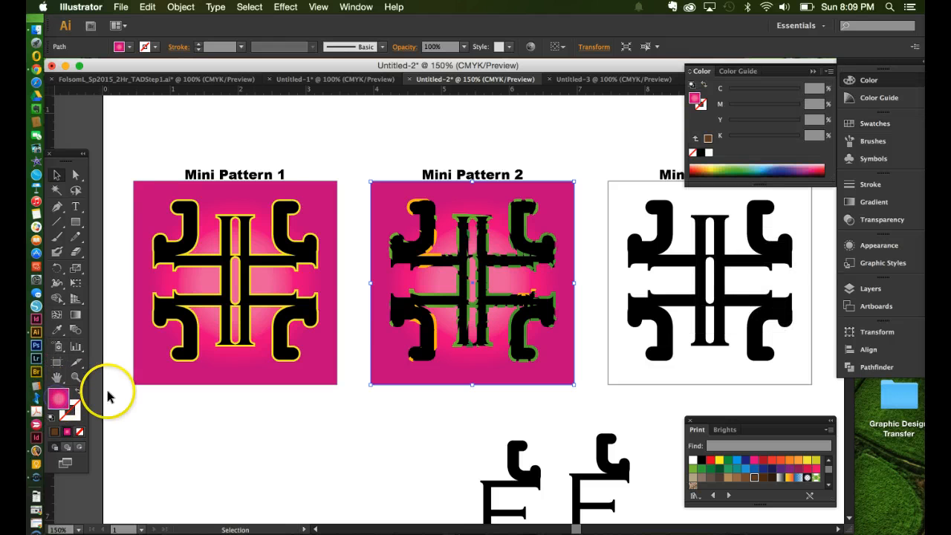
pyautogui.click(761, 468)
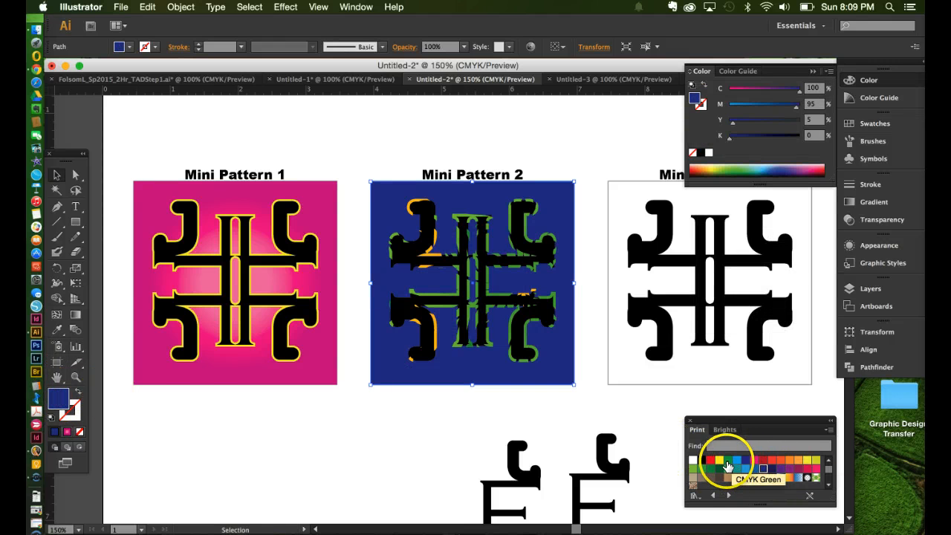
pyautogui.click(769, 461)
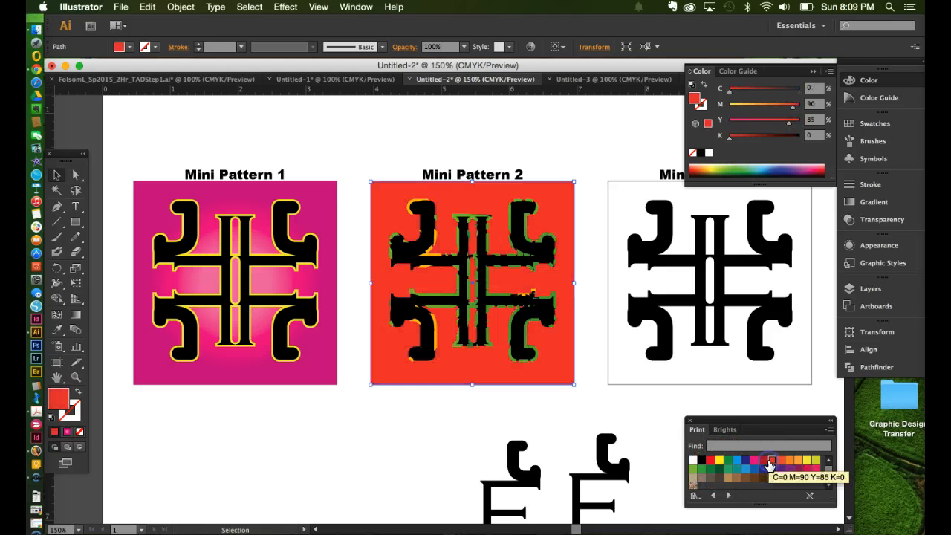
pyautogui.click(781, 463)
pyautogui.click(792, 462)
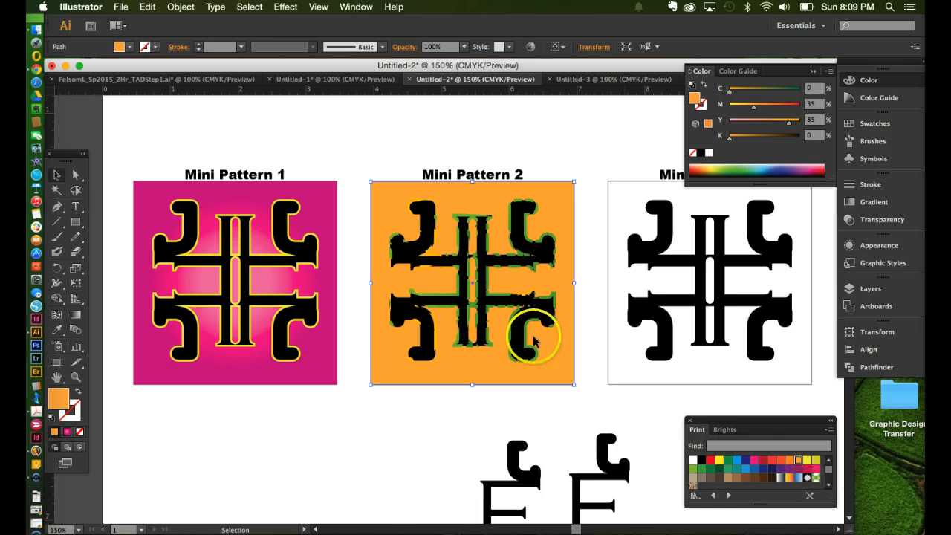
pyautogui.click(56, 174)
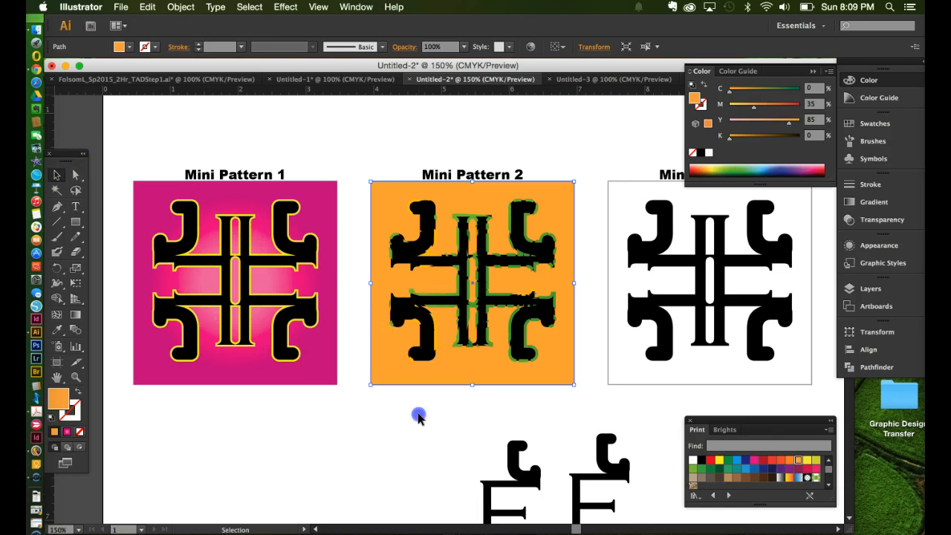
pyautogui.click(417, 416)
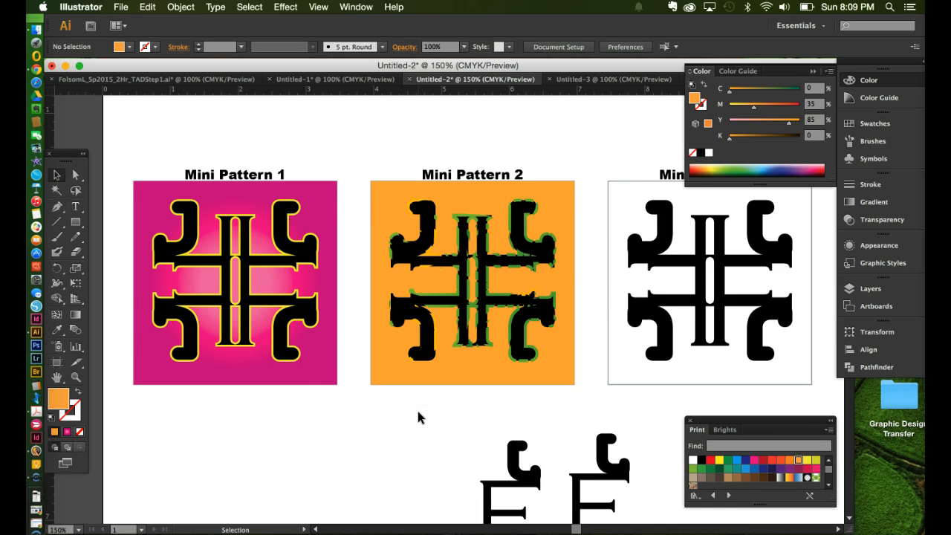
pyautogui.click(468, 327)
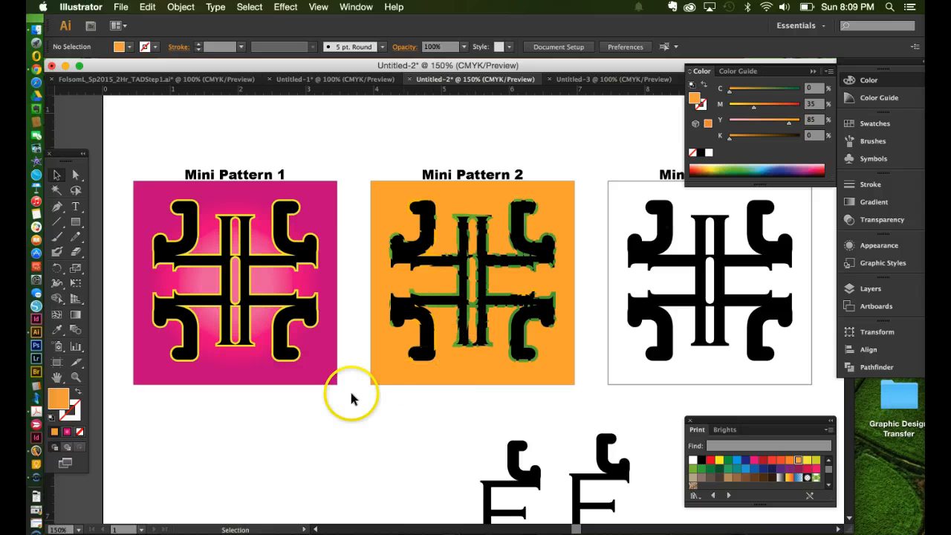
pyautogui.click(265, 380)
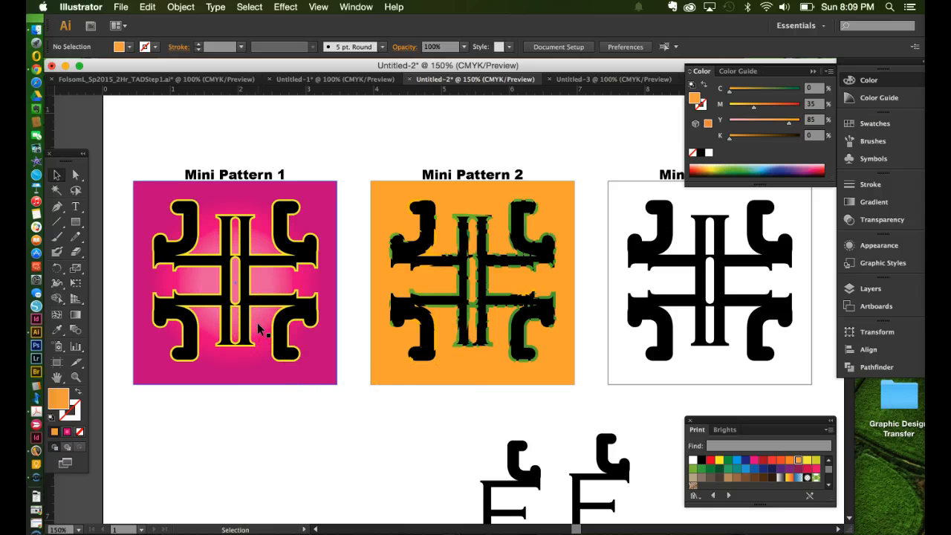
pyautogui.click(479, 351)
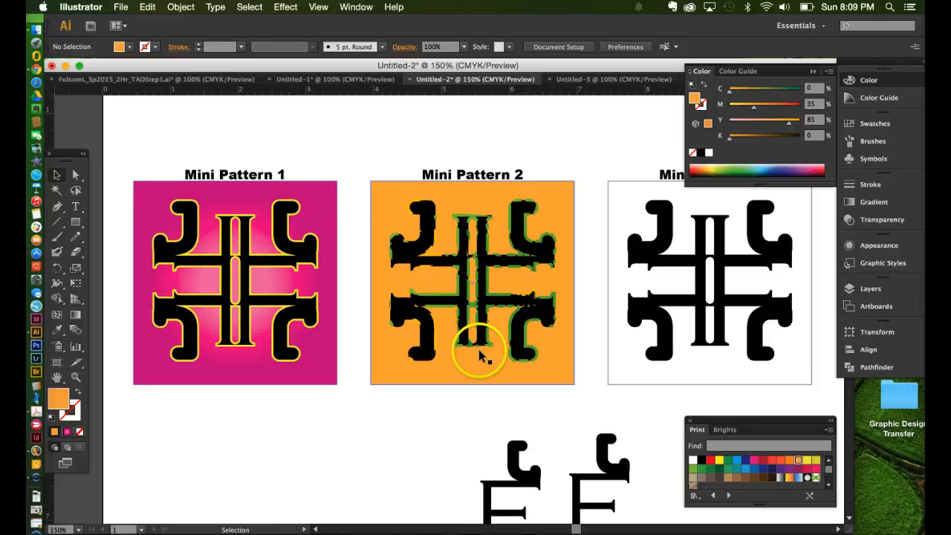
pyautogui.click(275, 423)
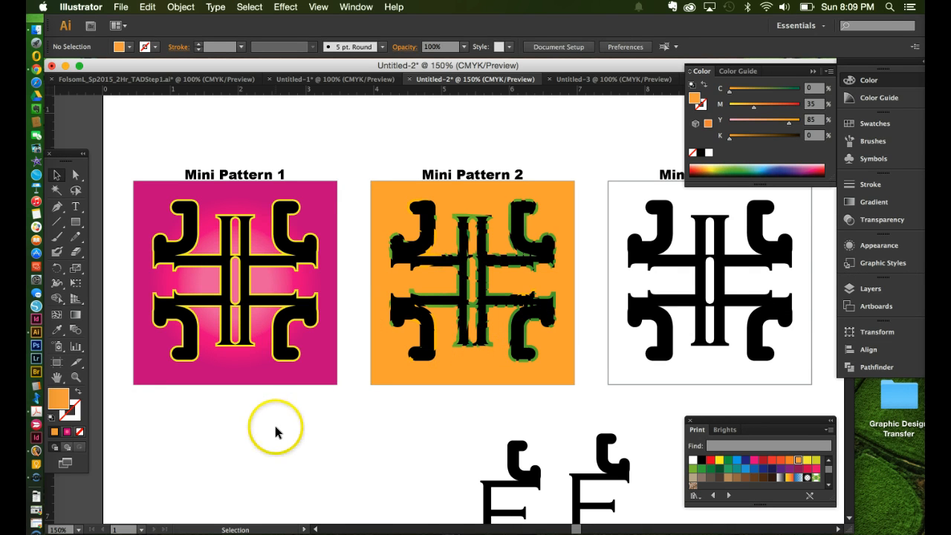
# Collapse the Color panel and switch to Chrome to review the Mini Pattern requirements in the Type as Design Merge document.
pyautogui.click(813, 73)
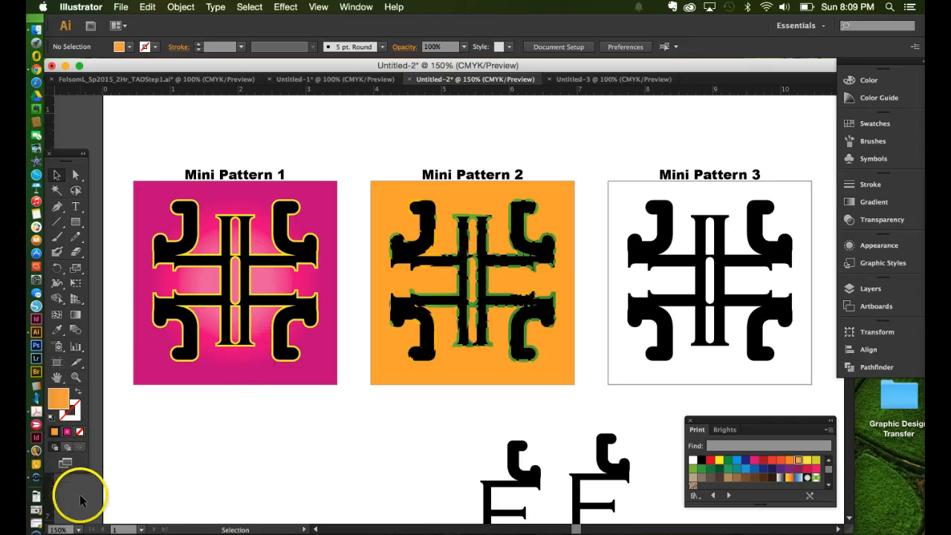
pyautogui.click(36, 69)
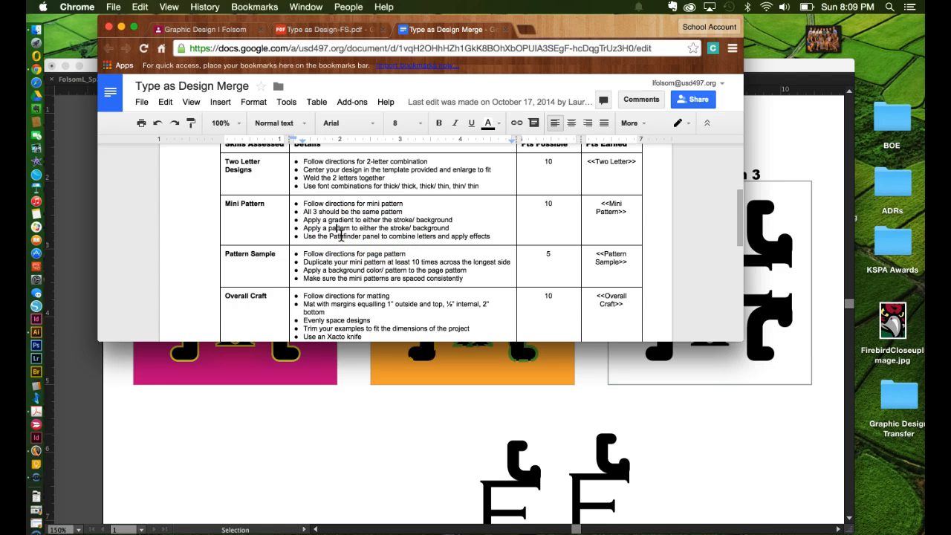
# Switch back to Illustrator, select the Mini Pattern 3 motif and display its appearance attributes.
pyautogui.click(286, 448)
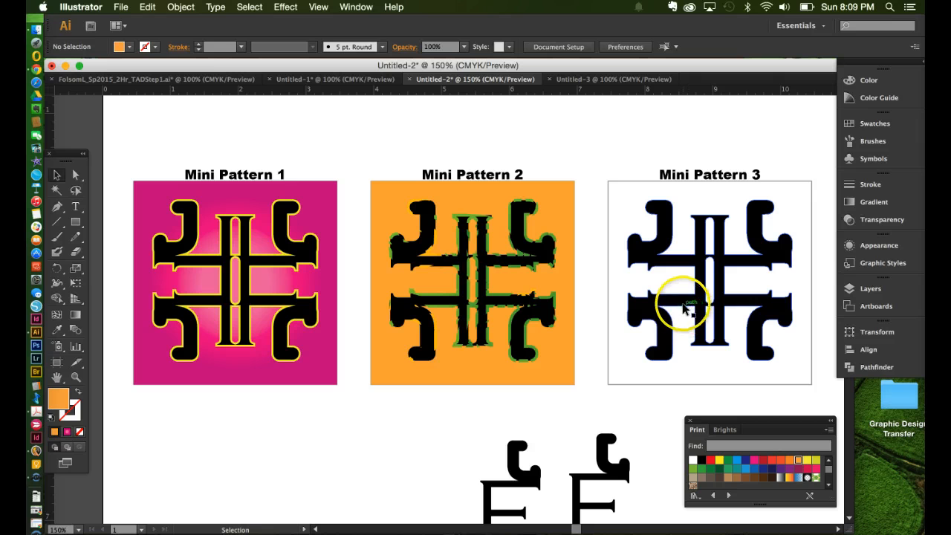
pyautogui.click(685, 311)
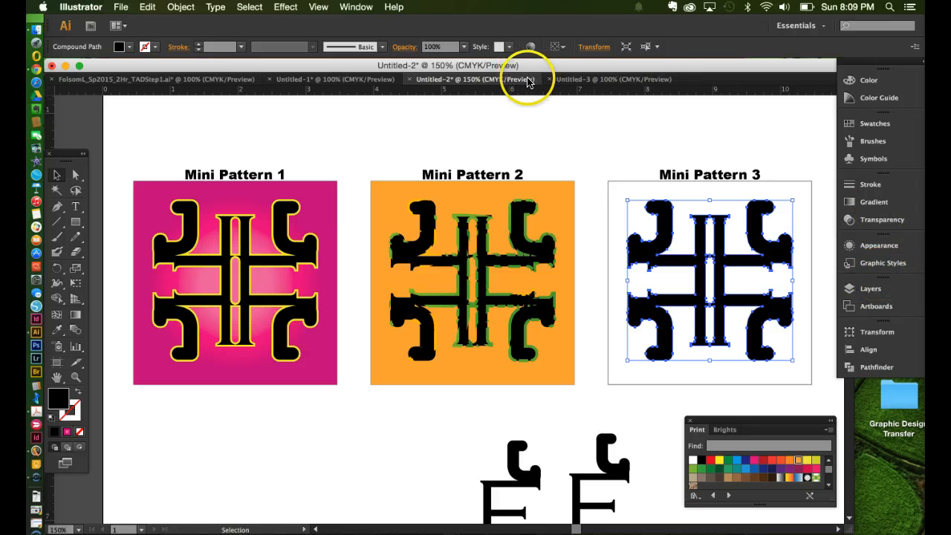
pyautogui.click(355, 8)
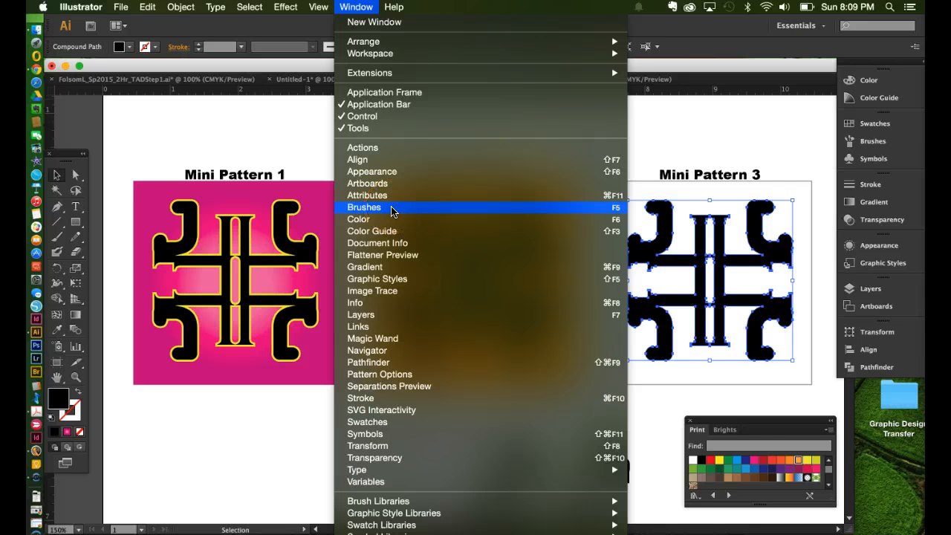
pyautogui.click(393, 172)
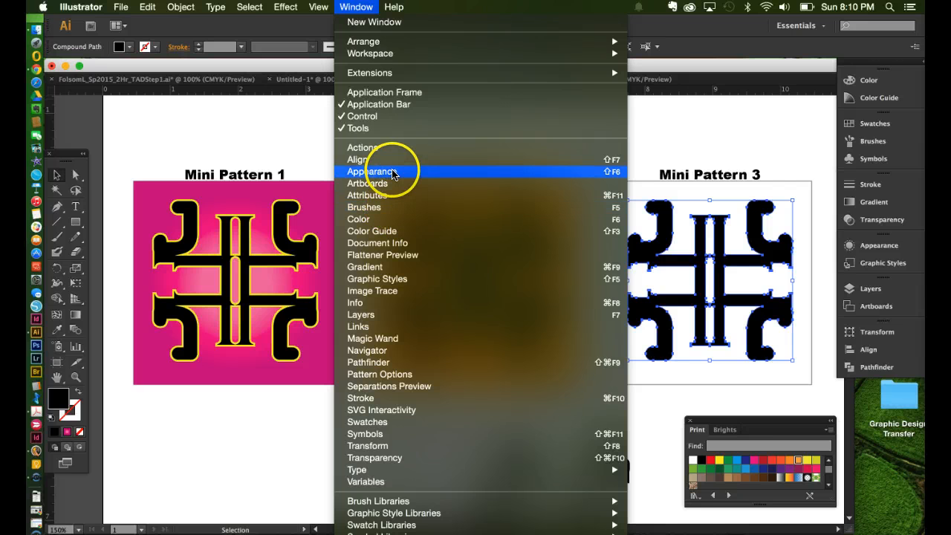
pyautogui.click(871, 249)
pyautogui.click(871, 248)
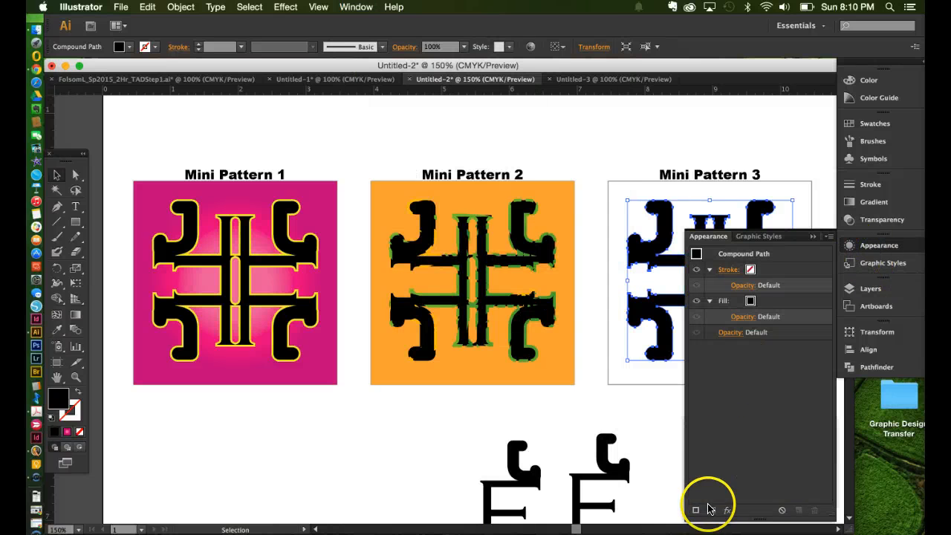
# Start a Stylize Drop Shadow effect on the Mini Pattern 3 motif and preview it, then turn the preview off.
pyautogui.click(729, 511)
pyautogui.moveTo(731, 515)
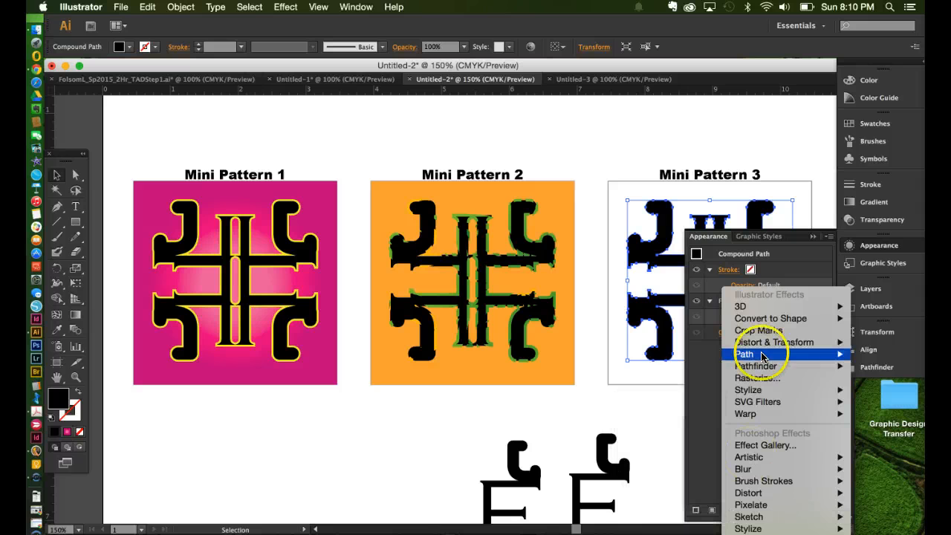
pyautogui.click(737, 306)
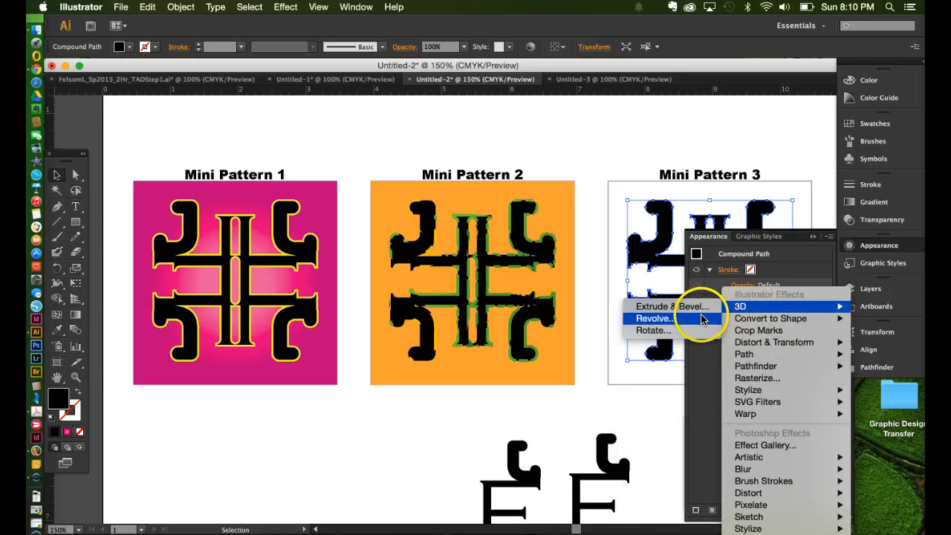
pyautogui.click(756, 332)
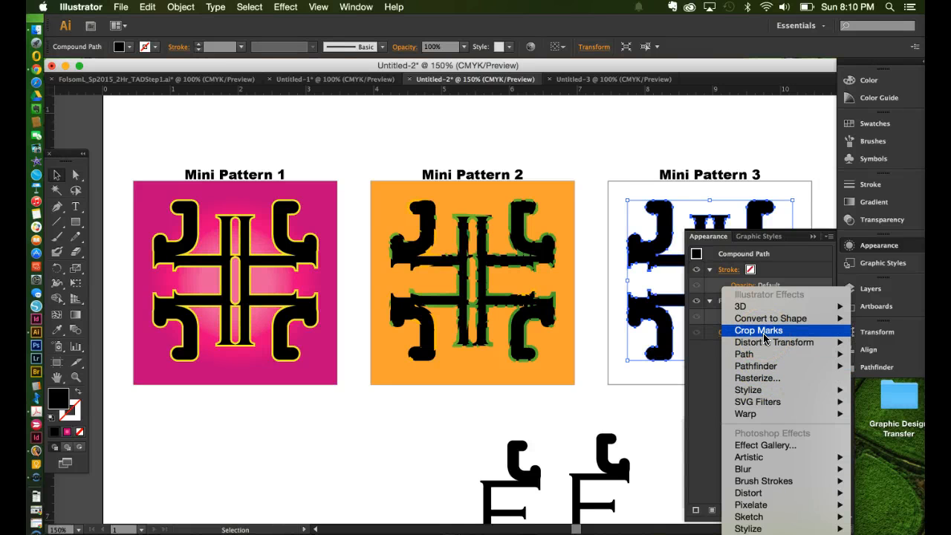
pyautogui.click(764, 347)
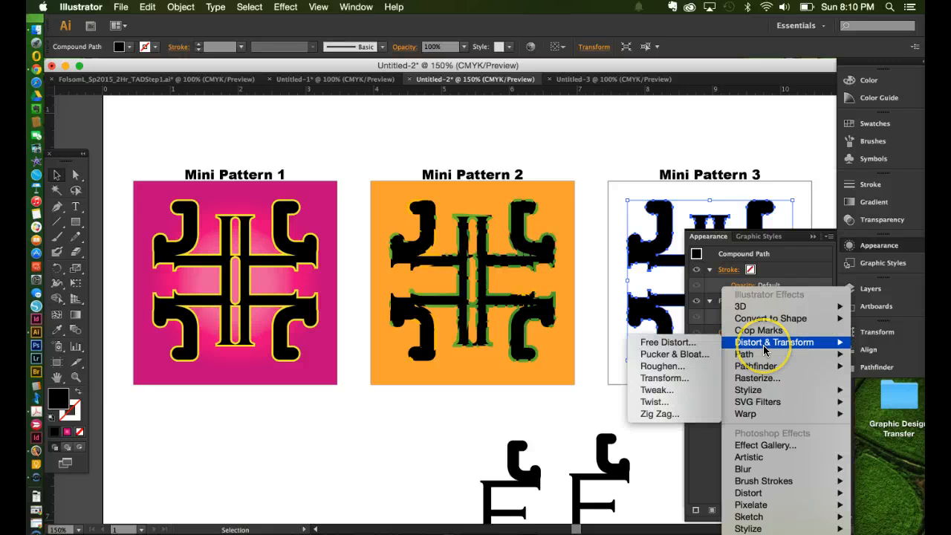
pyautogui.click(752, 348)
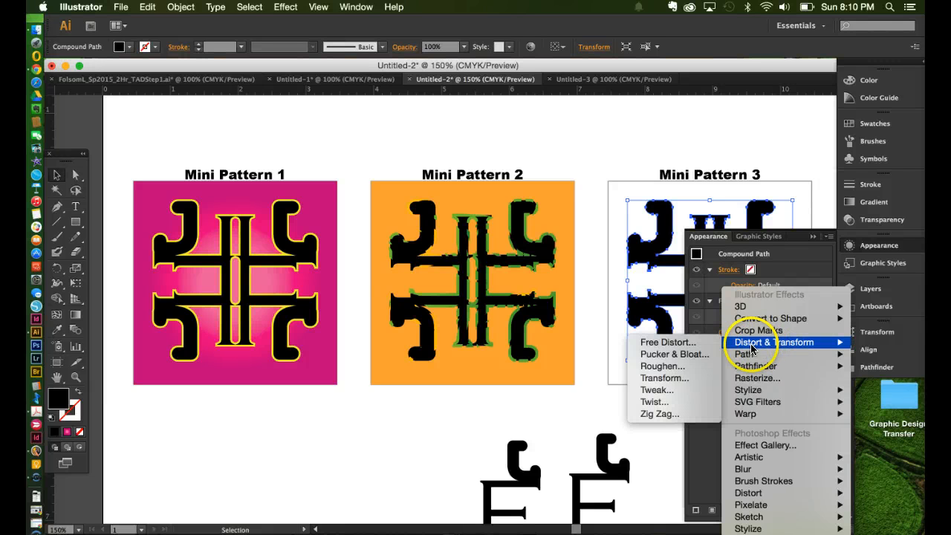
pyautogui.click(758, 392)
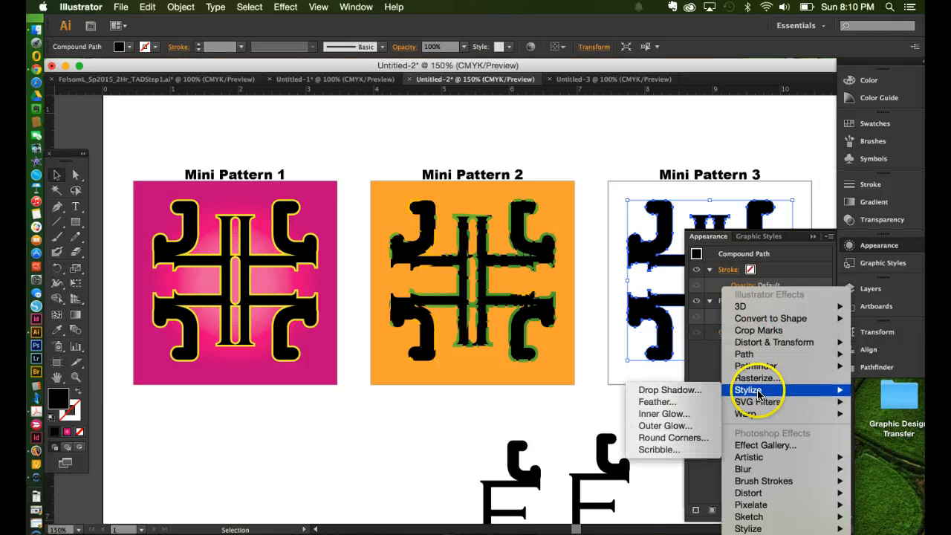
pyautogui.click(706, 391)
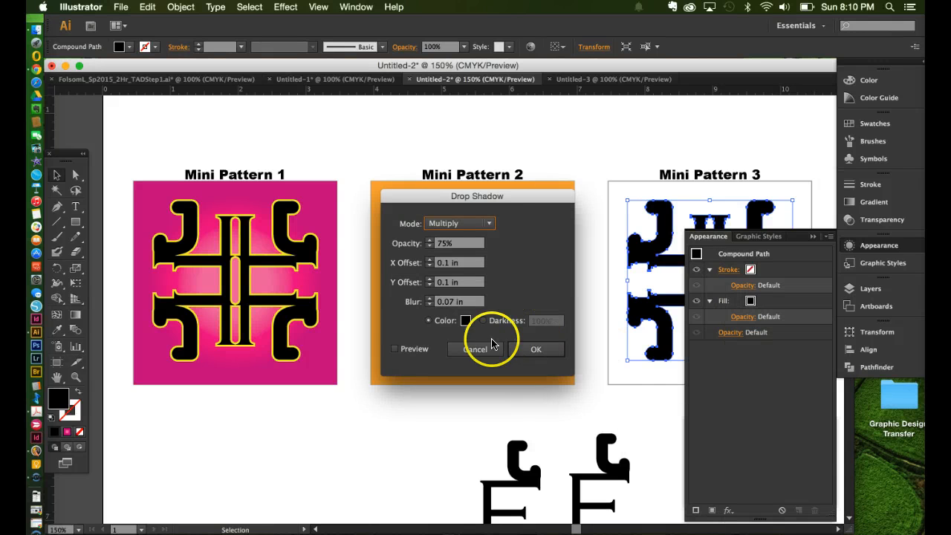
pyautogui.click(395, 349)
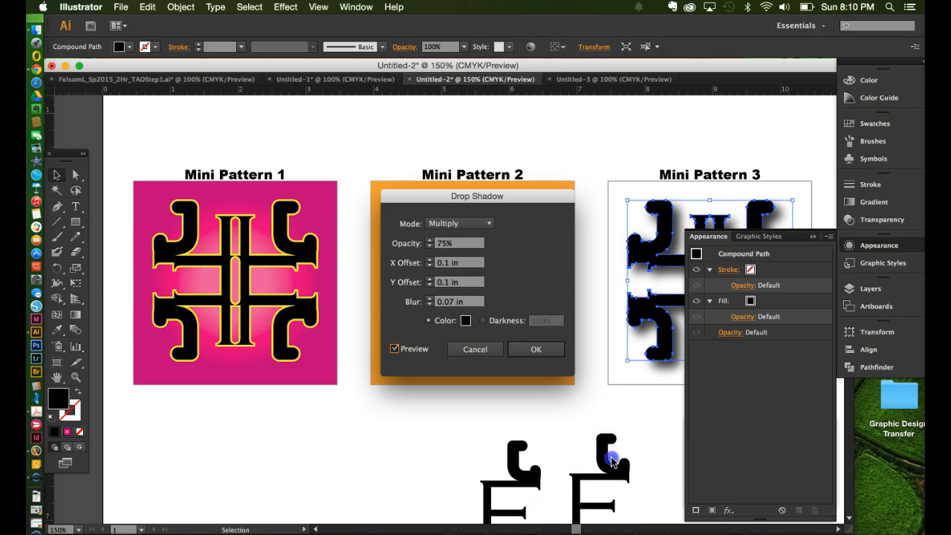
pyautogui.click(540, 509)
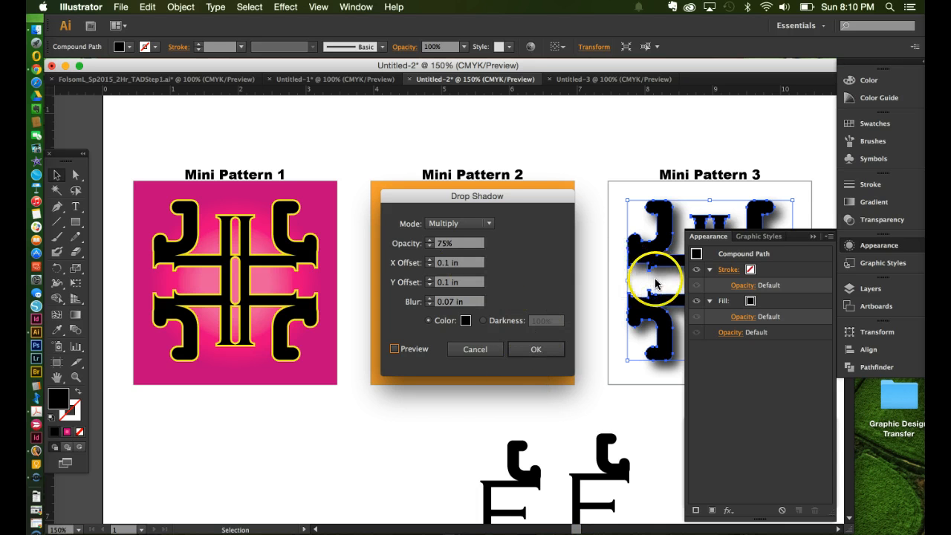
# Set the drop shadow's opacity to 20%, apply it to the Mini Pattern 3 motif and collapse the Appearance panel.
pyautogui.click(456, 243)
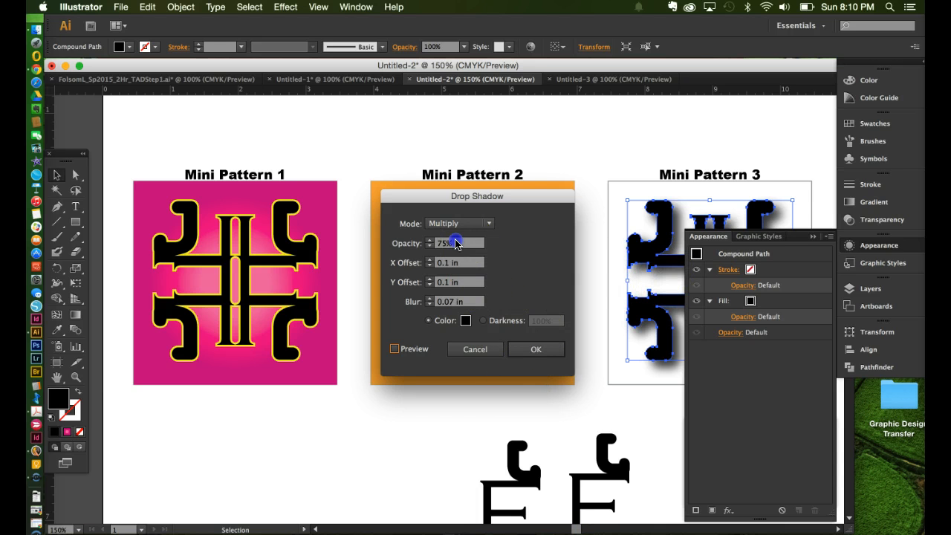
pyautogui.moveTo(455, 244); pyautogui.dragTo(444, 243)
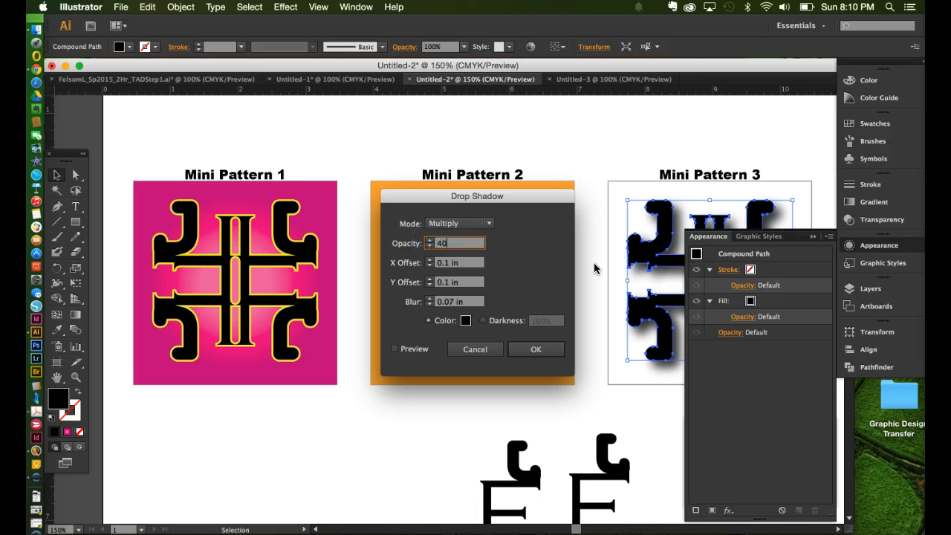
pyautogui.press('Tab')
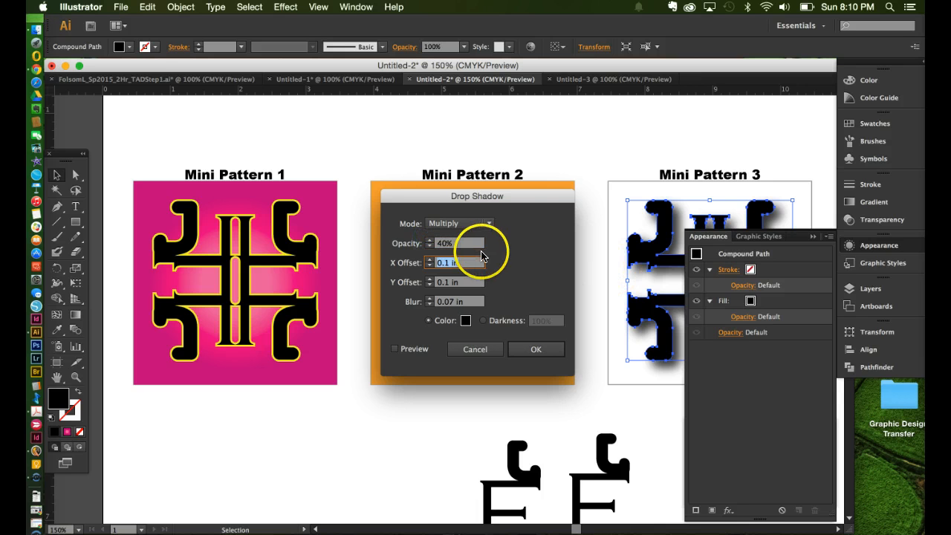
pyautogui.moveTo(451, 242); pyautogui.dragTo(415, 239)
pyautogui.write('20')
pyautogui.press('Tab')
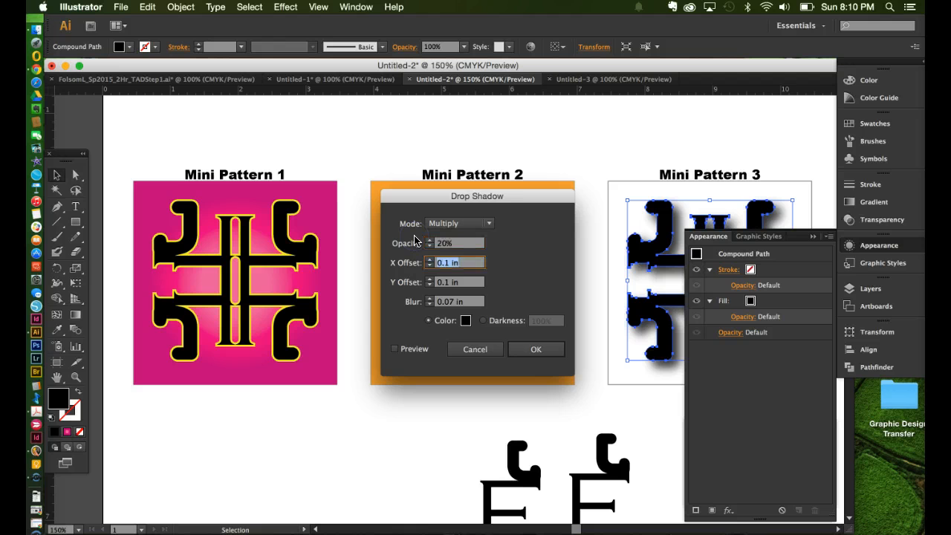
pyautogui.press('Tab')
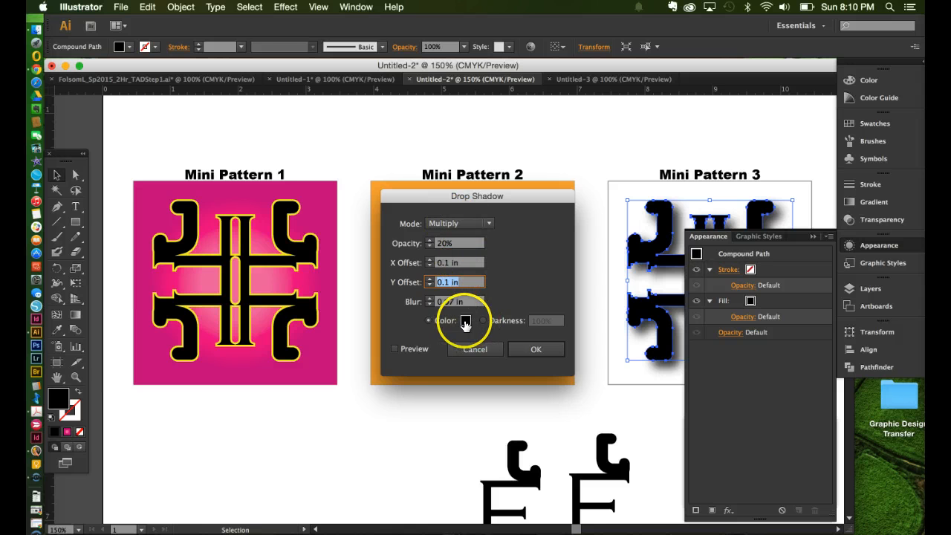
pyautogui.click(518, 353)
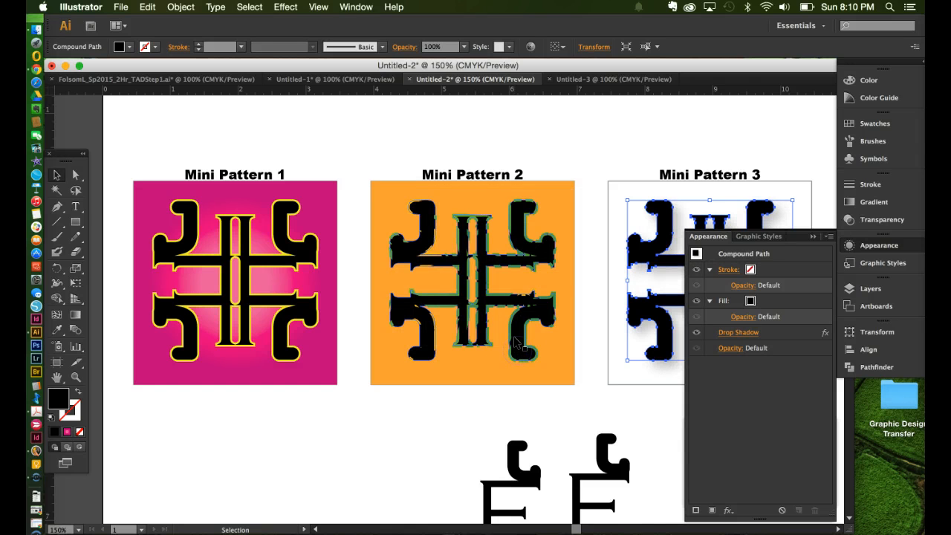
pyautogui.click(812, 238)
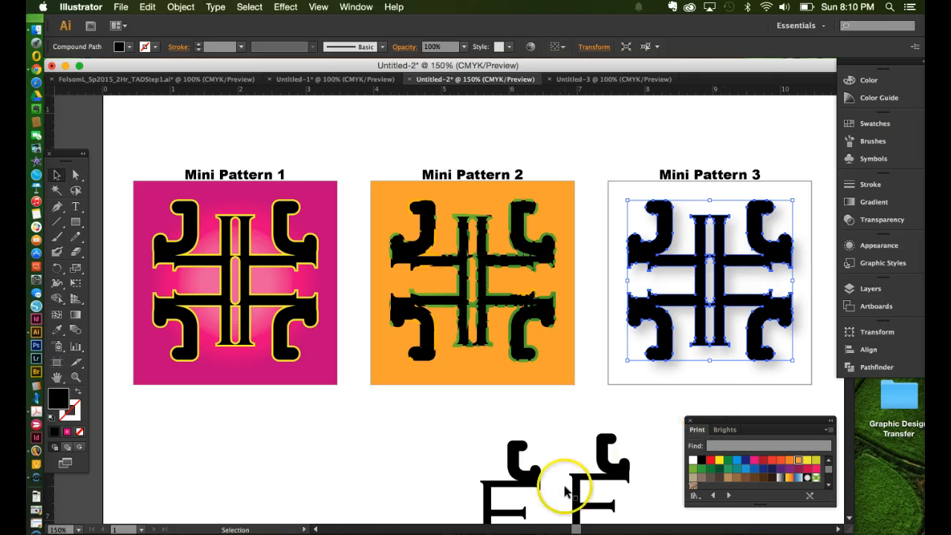
# Edit the Mini Pattern 3 motif's existing drop shadow, raising its opacity to 40%, and deselect the motif.
pyautogui.moveTo(575, 529); pyautogui.dragTo(595, 529)
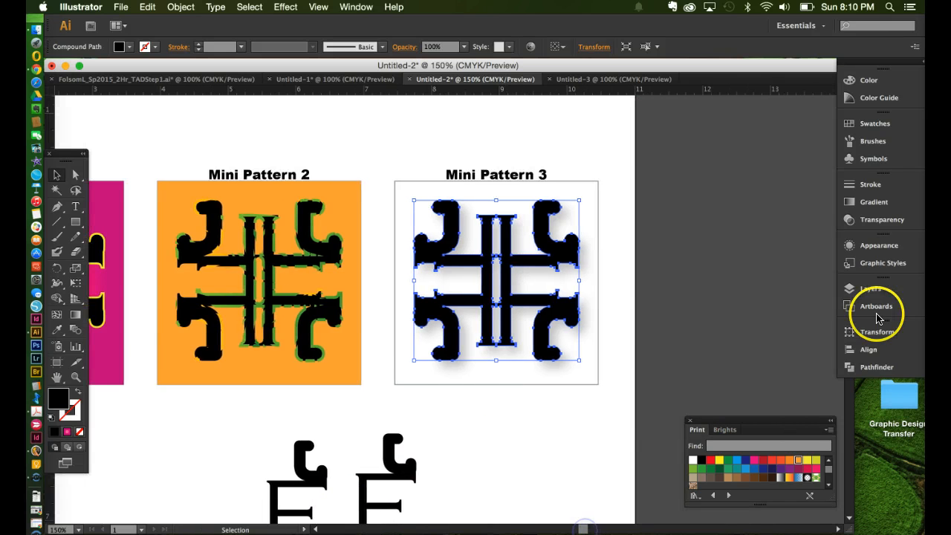
pyautogui.click(873, 246)
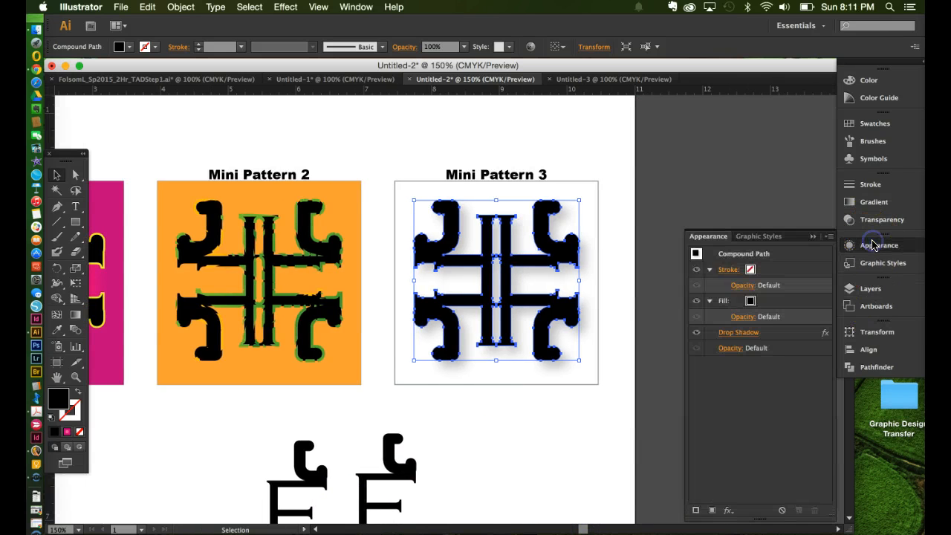
pyautogui.click(744, 338)
pyautogui.moveTo(506, 195); pyautogui.dragTo(657, 180)
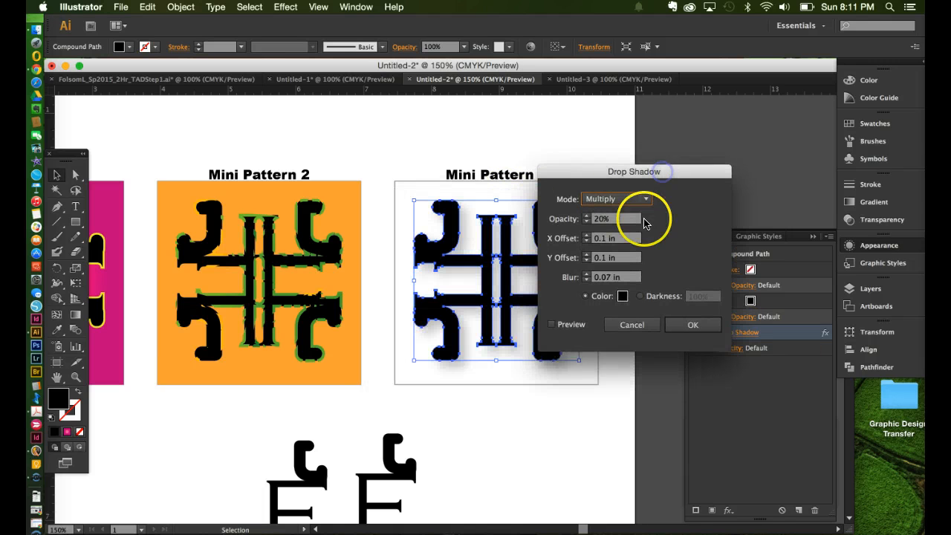
pyautogui.click(583, 218)
pyautogui.write('40')
pyautogui.press('Tab')
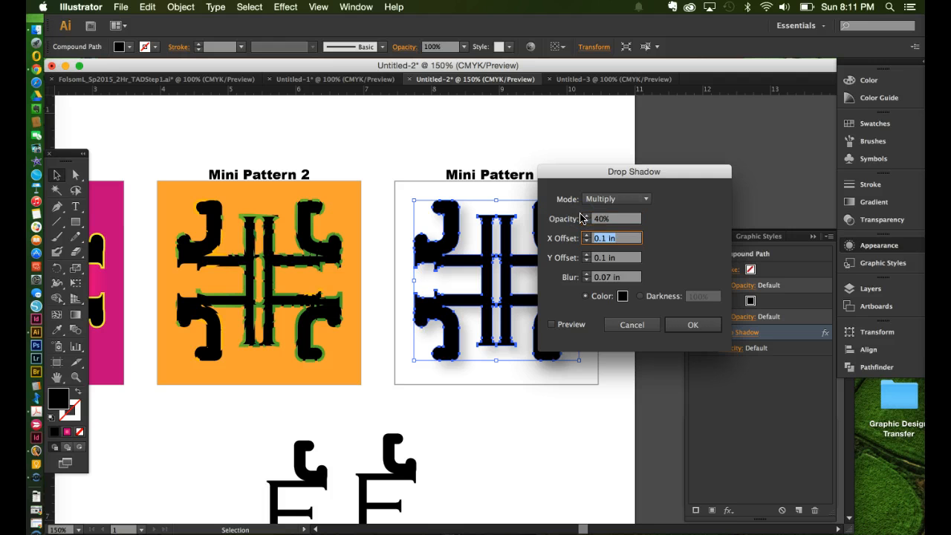
pyautogui.click(551, 324)
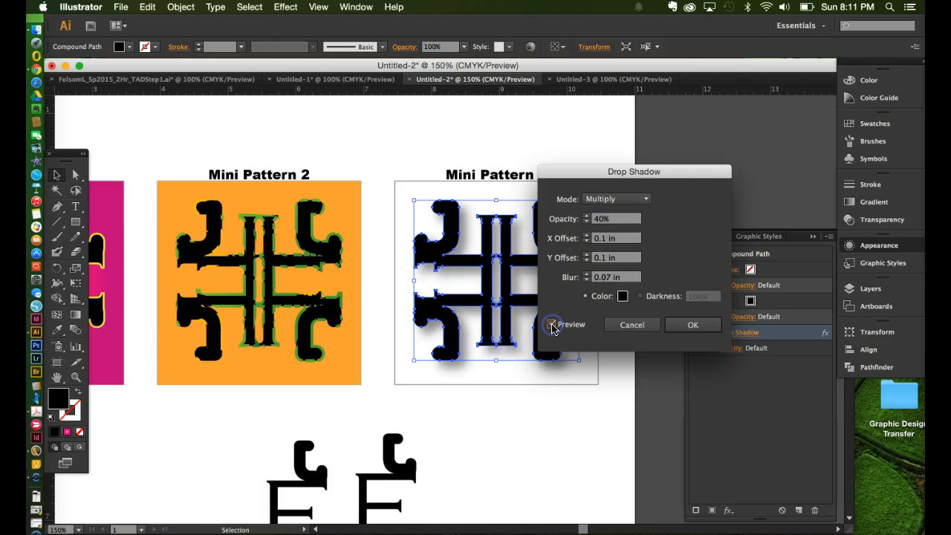
pyautogui.click(672, 325)
pyautogui.click(566, 420)
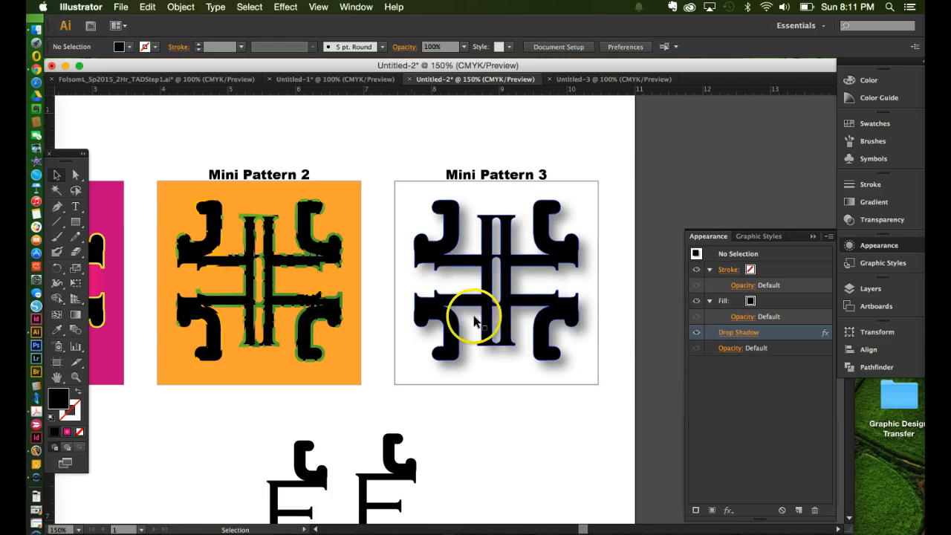
# Duplicate Mini Pattern 2's orange background square onto the Mini Pattern 3 frame, behind the motif.
pyautogui.click(327, 369)
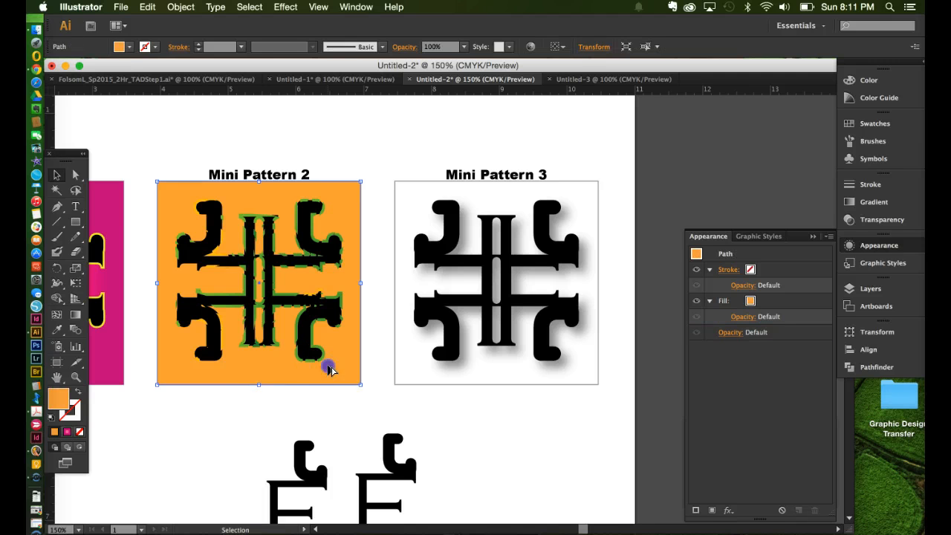
pyautogui.moveTo(330, 369); pyautogui.dragTo(566, 369)
pyautogui.click(530, 432)
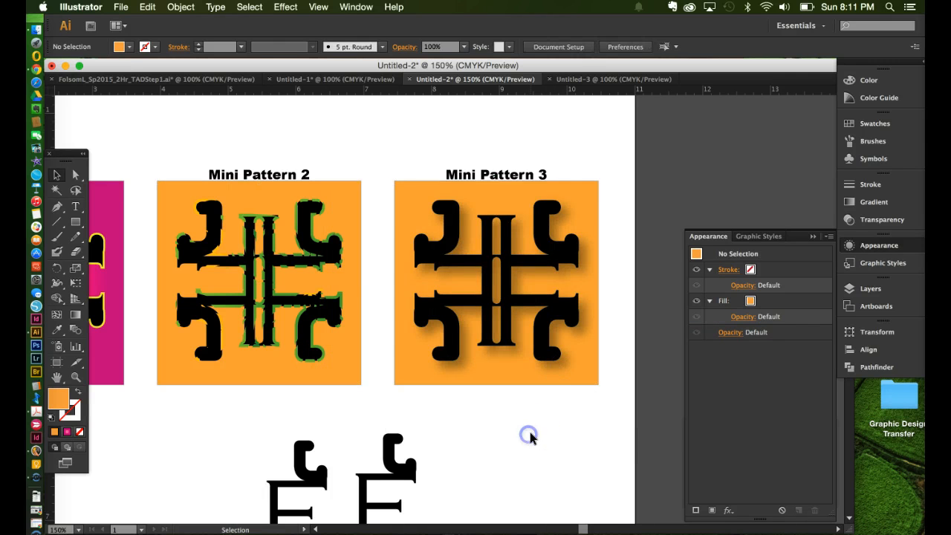
# Fill the Mini Pattern 3 motif with the Pompadour pattern swatch and deselect it.
pyautogui.click(546, 328)
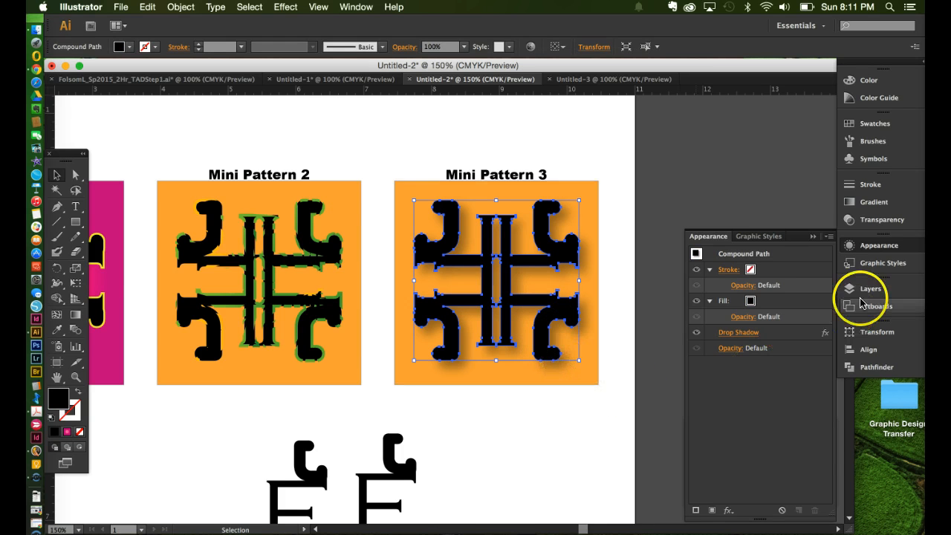
pyautogui.click(870, 125)
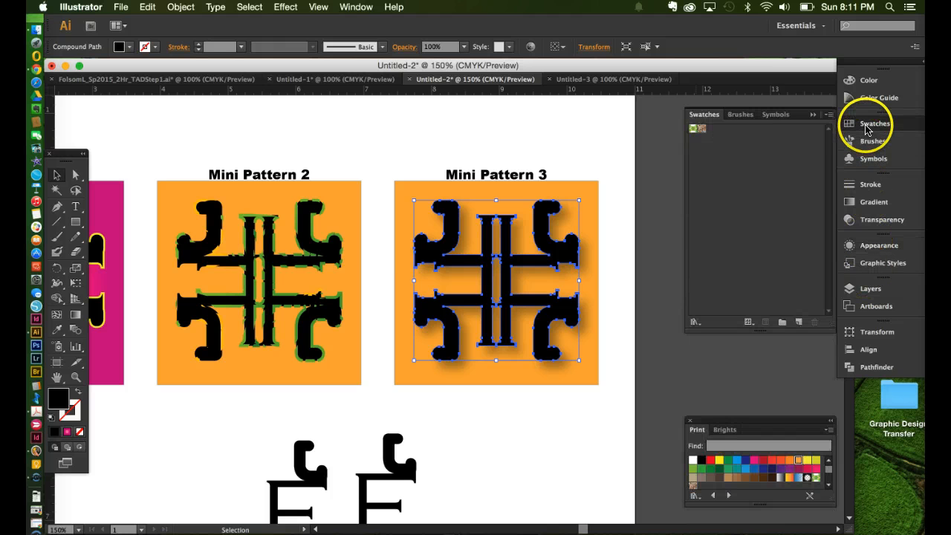
pyautogui.click(705, 130)
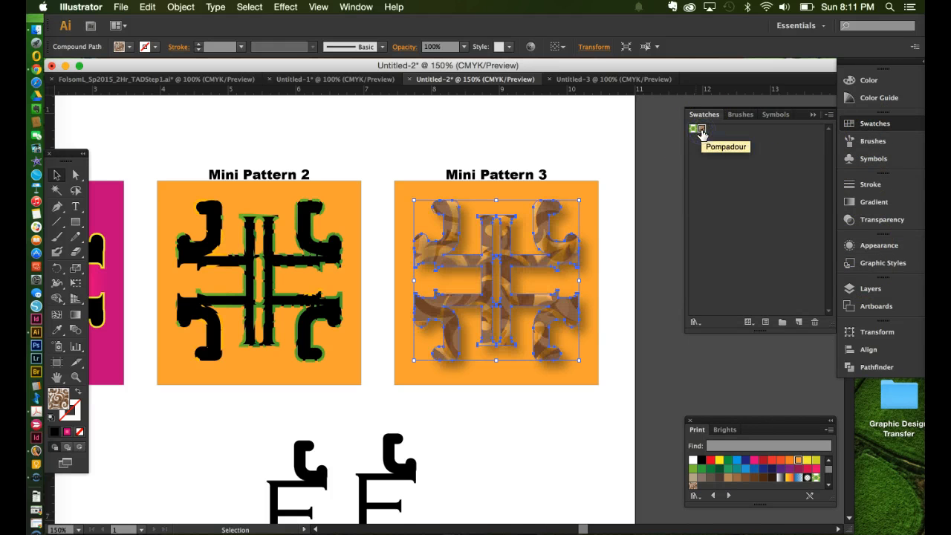
pyautogui.click(559, 470)
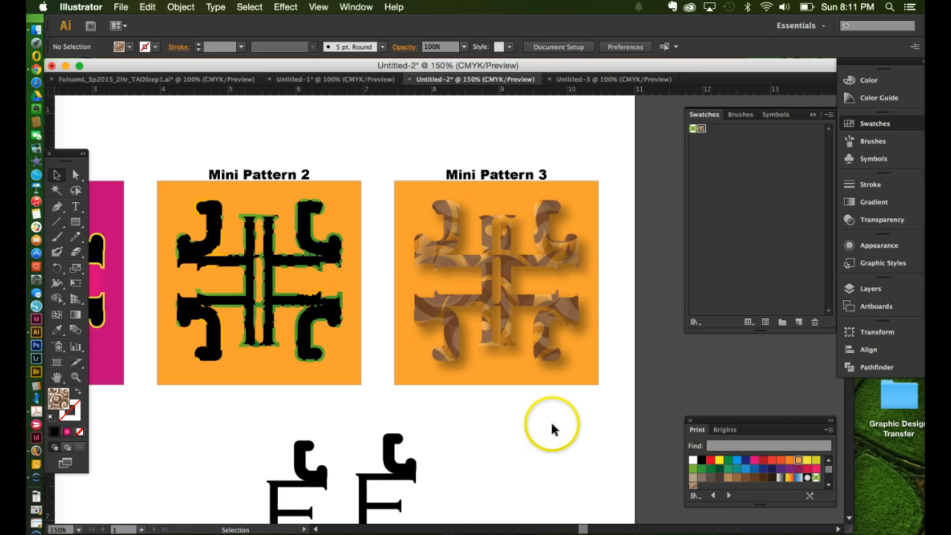
# Replace the Student Name placeholder text below the mini patterns with the student's full name.
pyautogui.press('super+0')
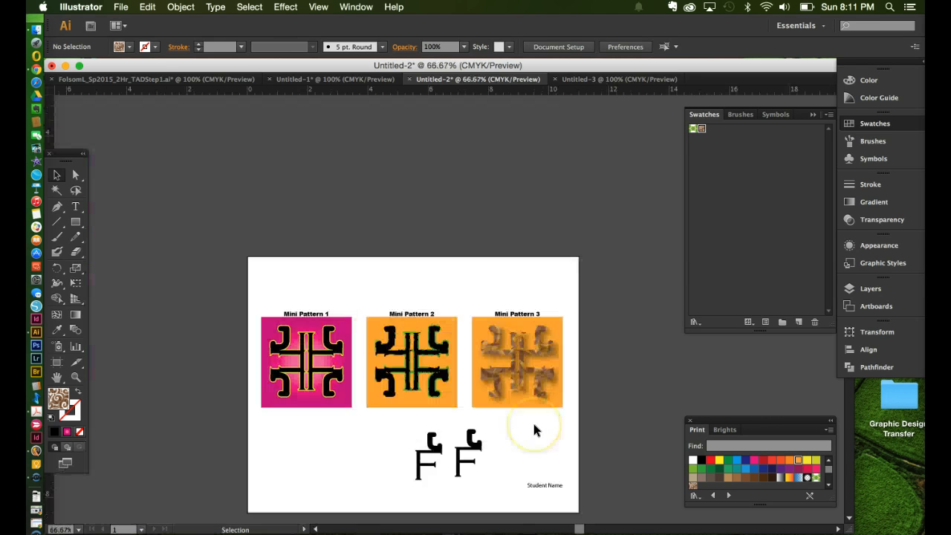
pyautogui.press('super+1')
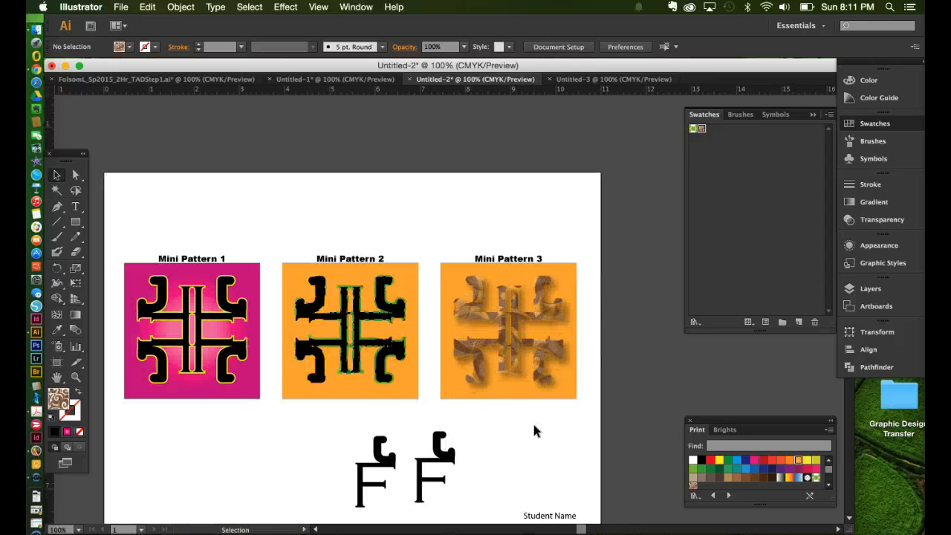
pyautogui.click(530, 396)
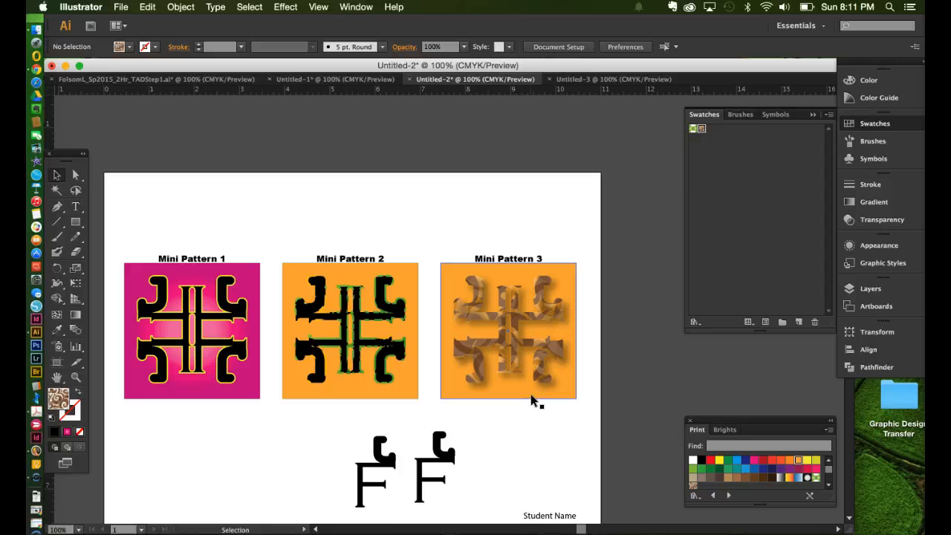
pyautogui.scroll(-1, 530, 395)
pyautogui.click(558, 507)
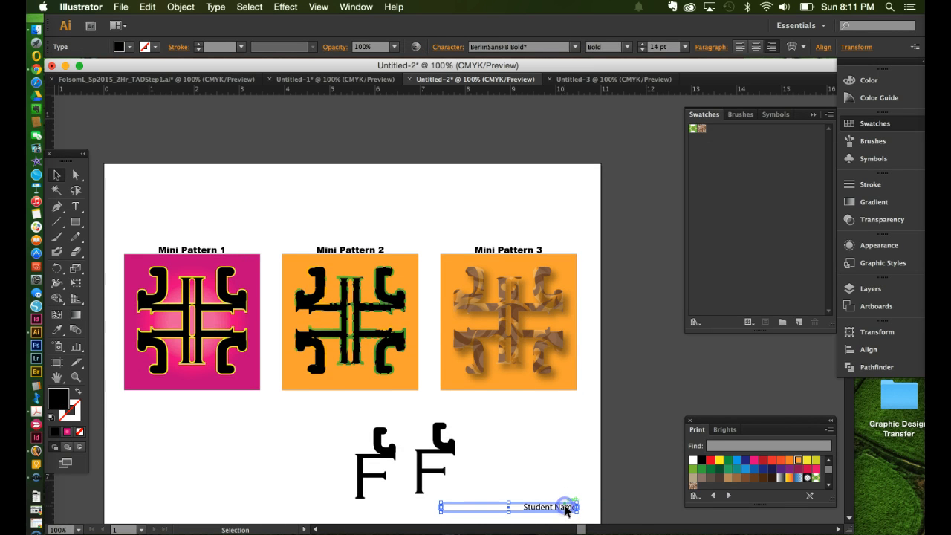
pyautogui.doubleClick(546, 508)
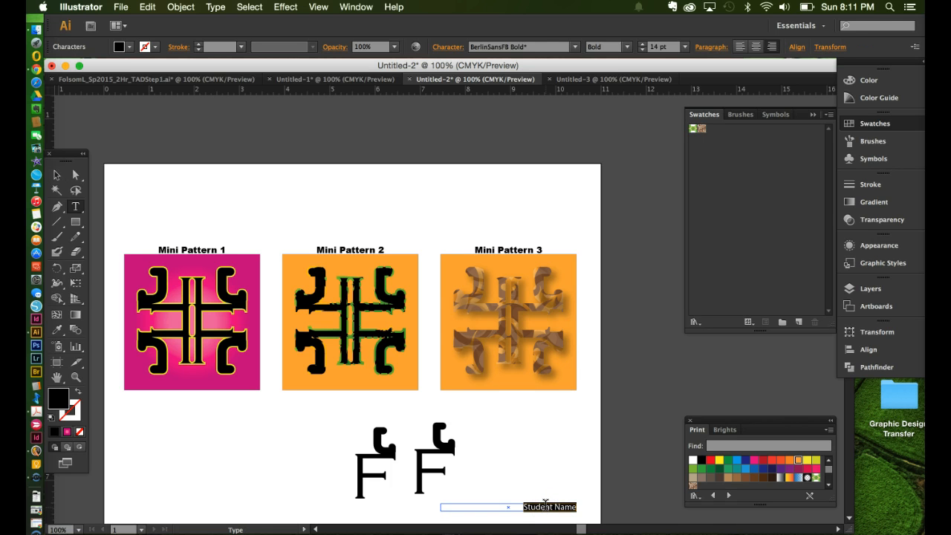
pyautogui.press('BackSpace')
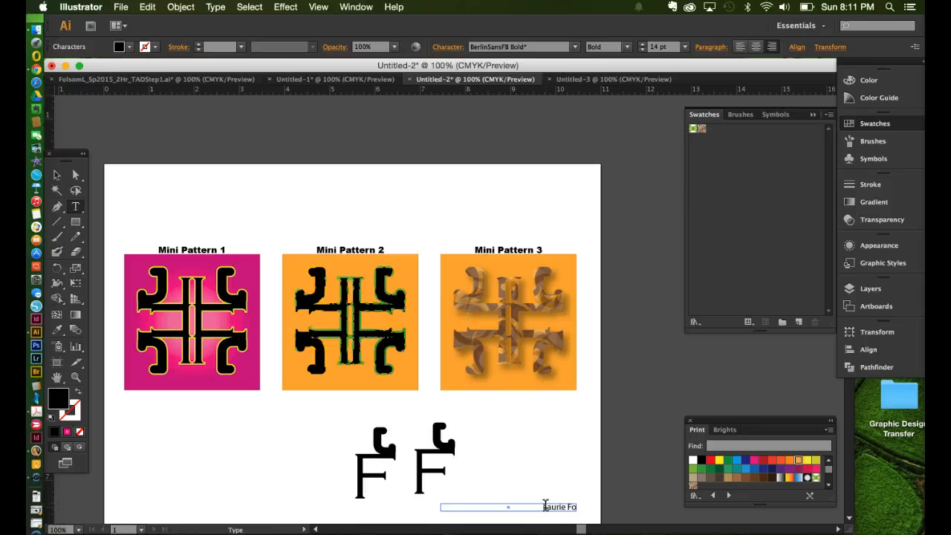